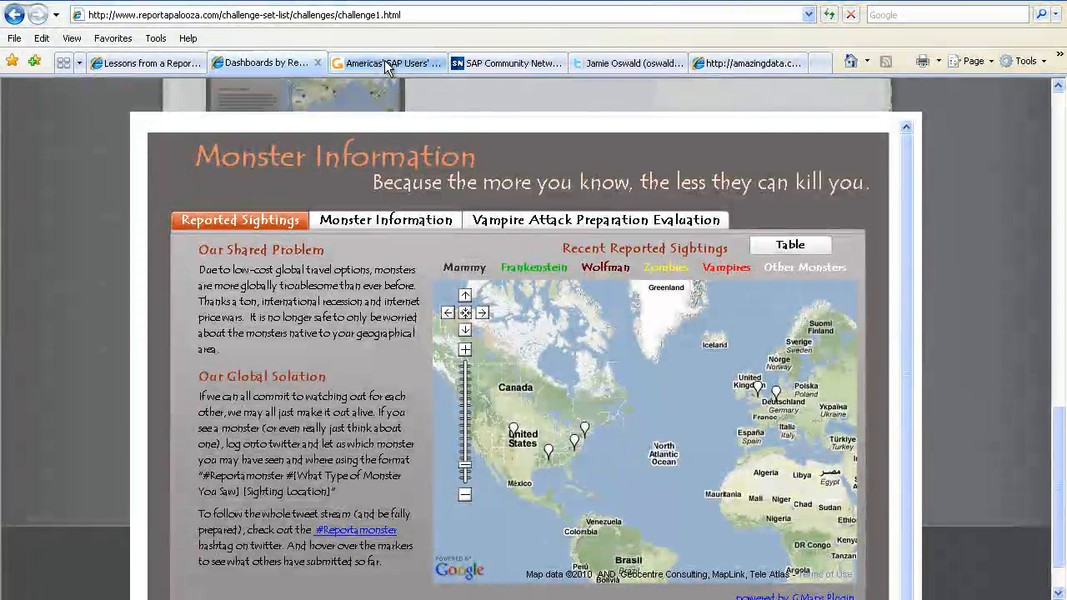
Step: Look through the open ASUG blog, SAP Community Network blog, Twitter profile and amazingdata pages
{"action": "left_click", "coordinate": [384, 62]}
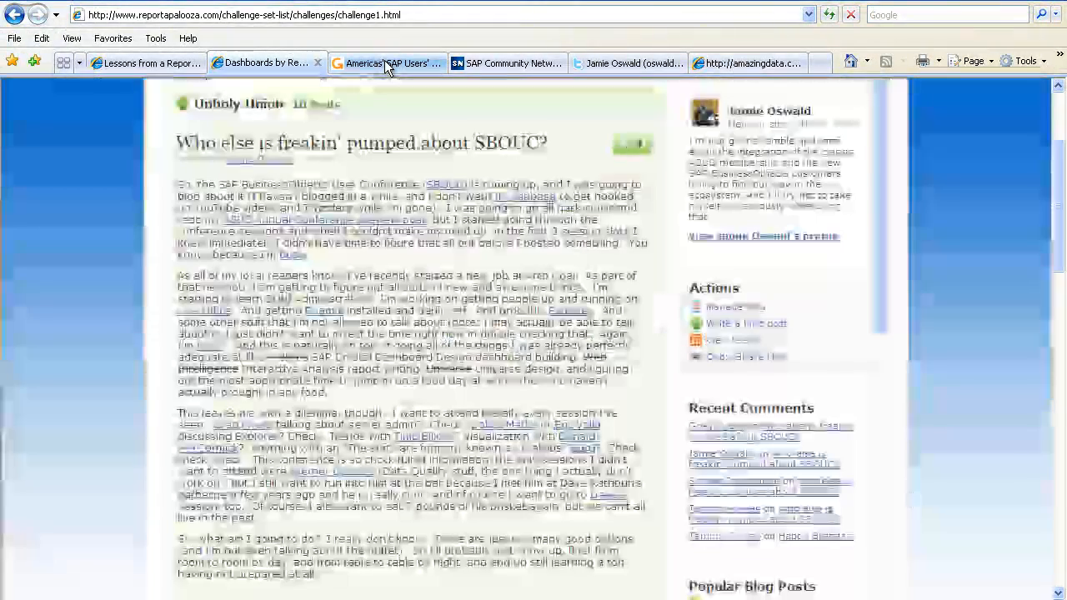
{"action": "left_click", "coordinate": [502, 69]}
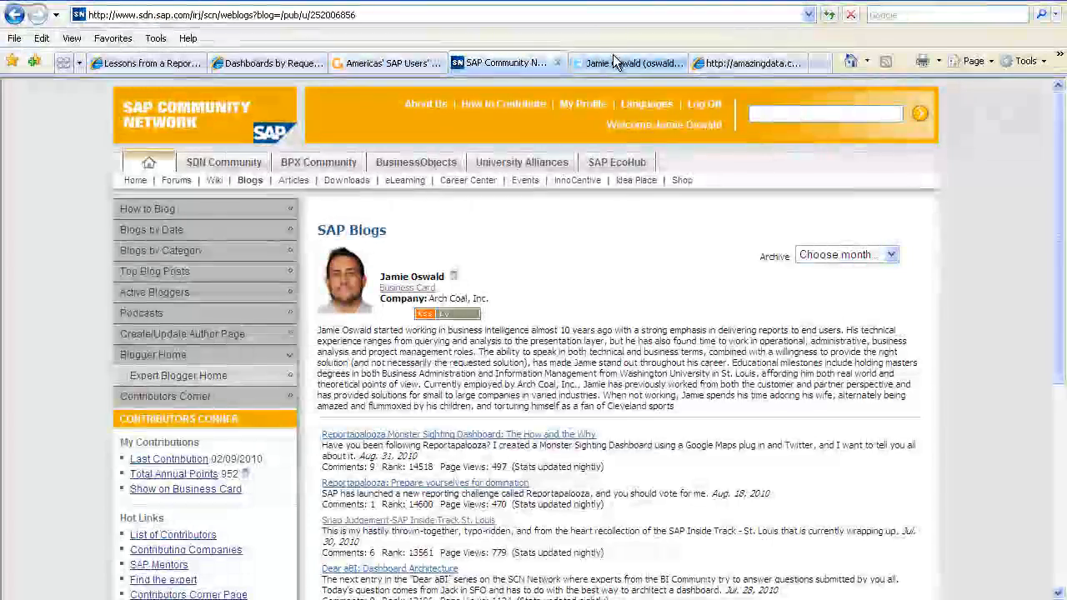
{"action": "left_click", "coordinate": [613, 63]}
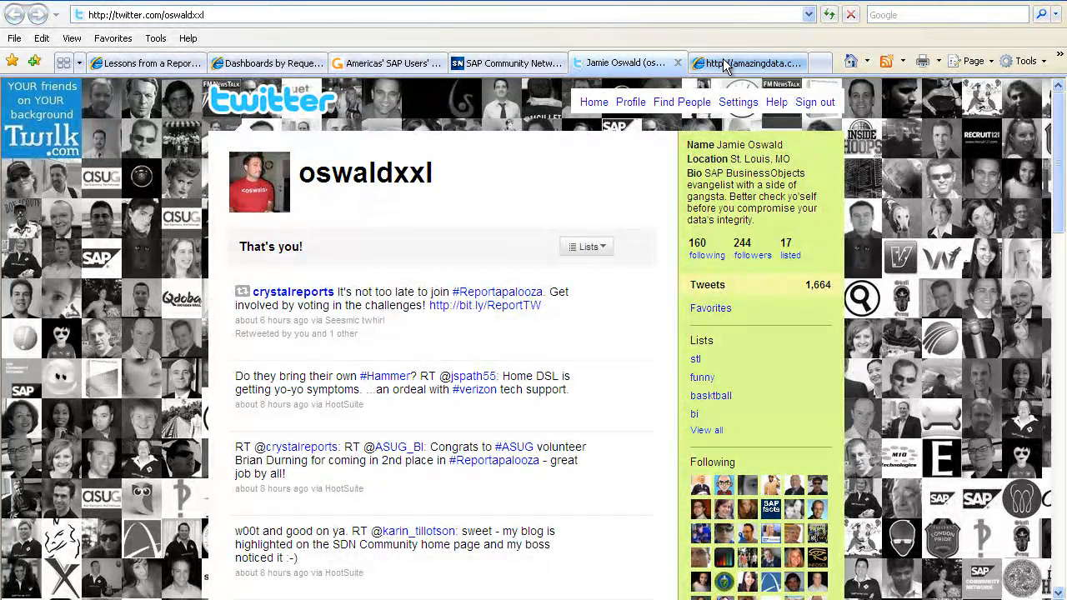
{"action": "left_click", "coordinate": [725, 65]}
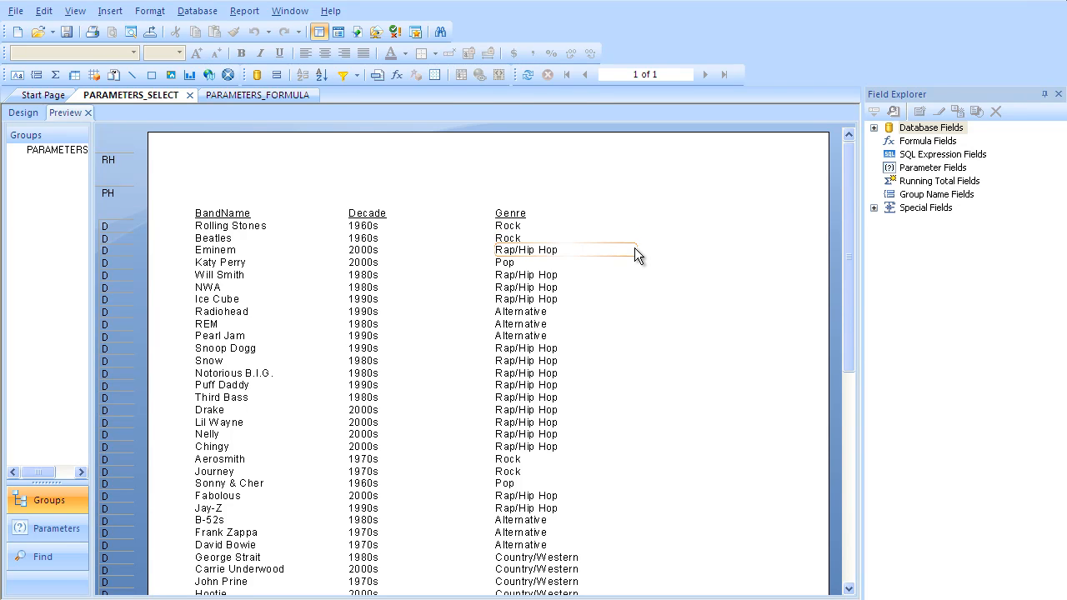
Step: Start a new parameter field in the PARAMETERS_SELECT report and name it Genre_Selection
{"action": "left_click", "coordinate": [929, 169]}
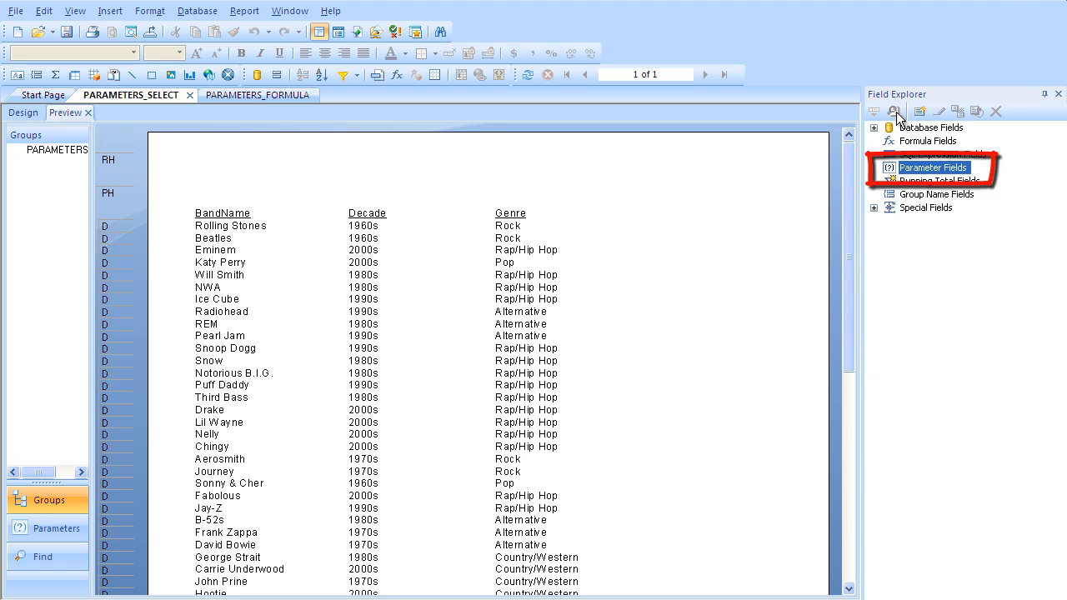
{"action": "left_click", "coordinate": [917, 113]}
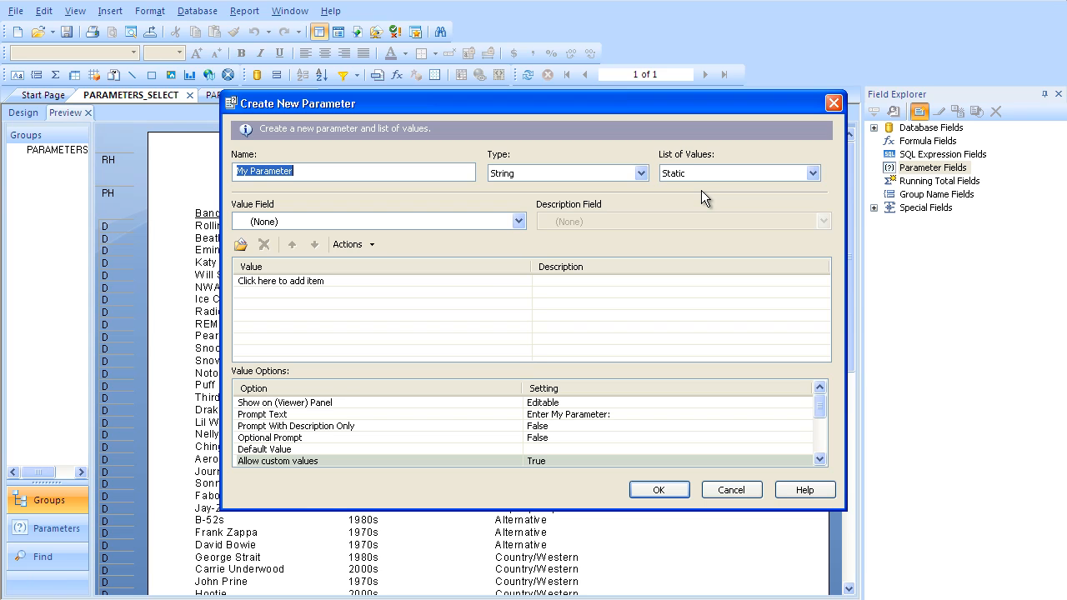
{"action": "type", "text": "Genre"}
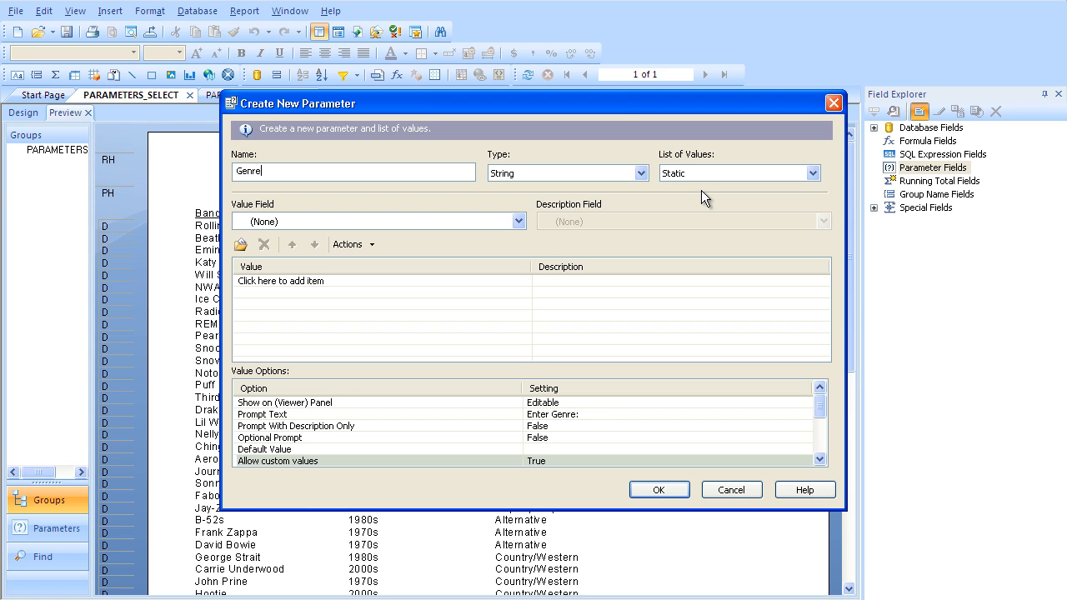
{"action": "type", "text": "_Selectoion"}
{"action": "key", "text": "Tab"}
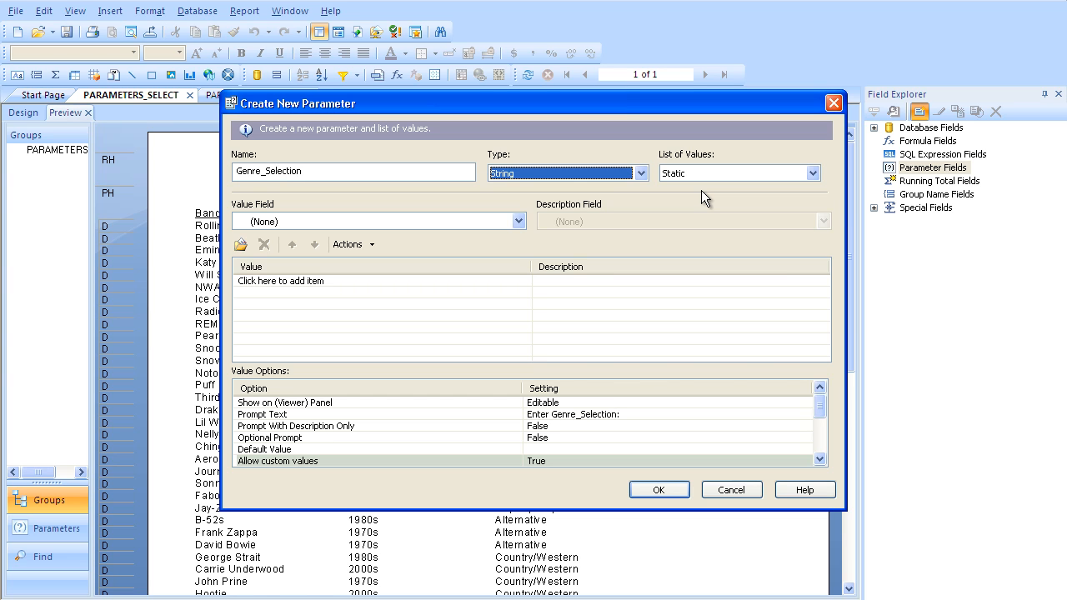
Step: Make the Genre_Selection parameter use a dynamic list of values
{"action": "key", "text": "Tab"}
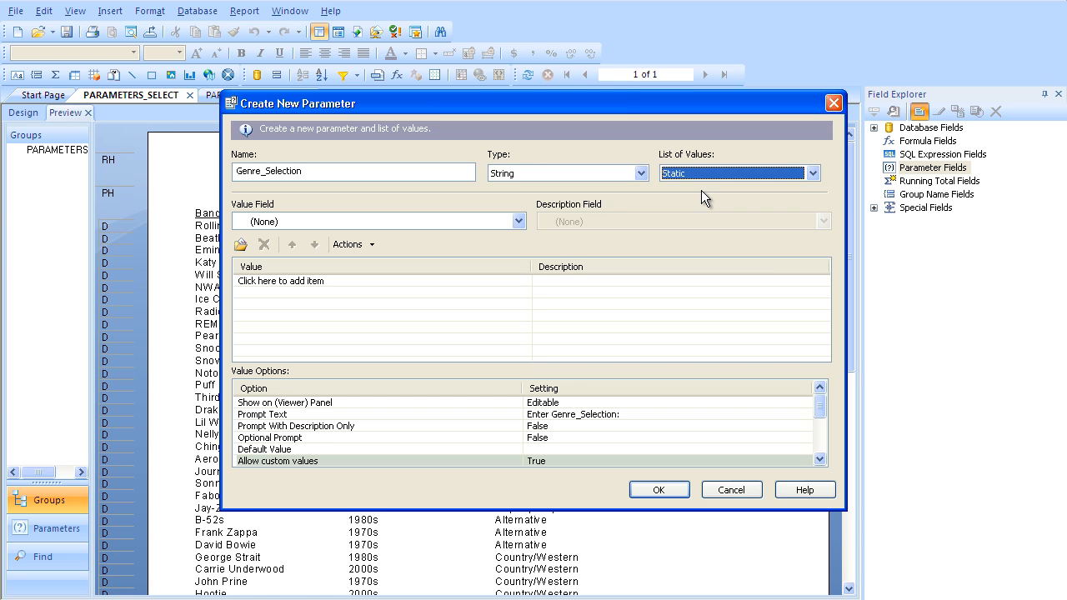
{"action": "key", "text": "Down"}
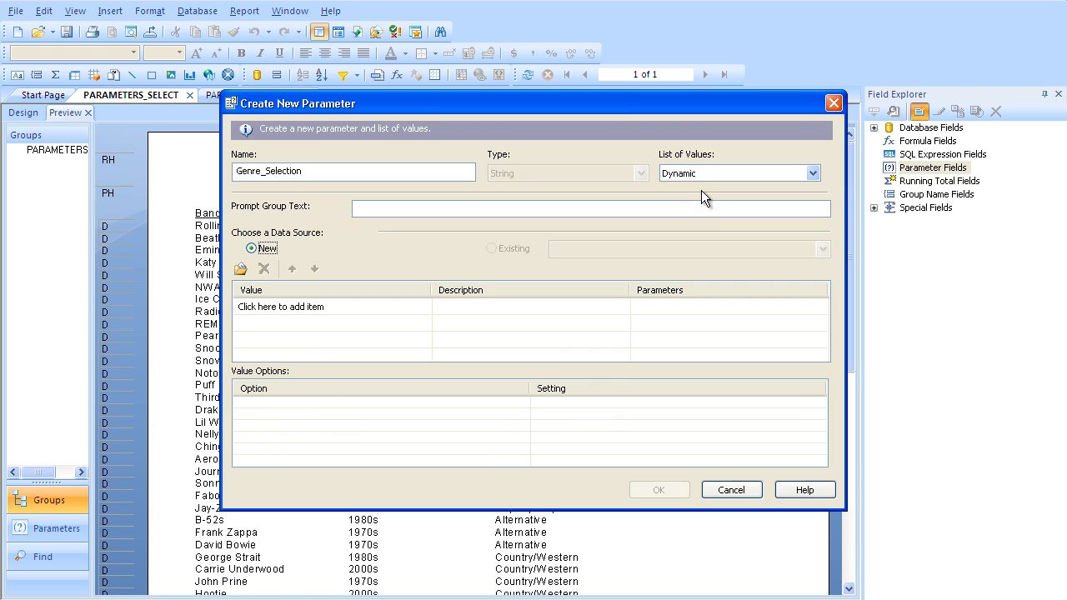
{"action": "left_click", "coordinate": [697, 171]}
{"action": "left_click", "coordinate": [697, 171]}
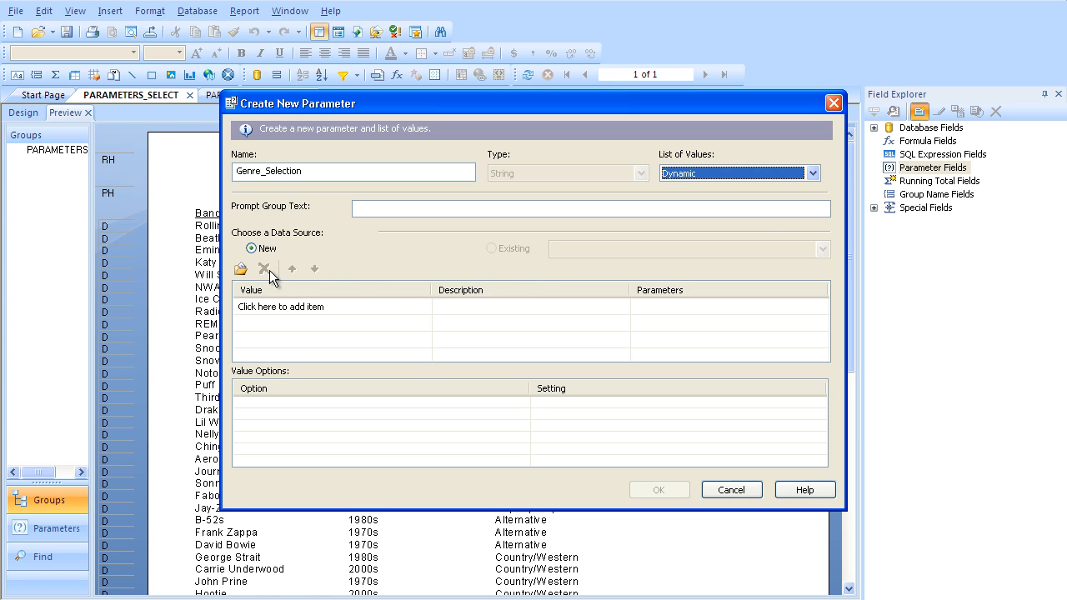
Step: Source the list values from the Genre field of Band_Info, bind them to the Genre_Selection parameter and create it
{"action": "left_click", "coordinate": [242, 269]}
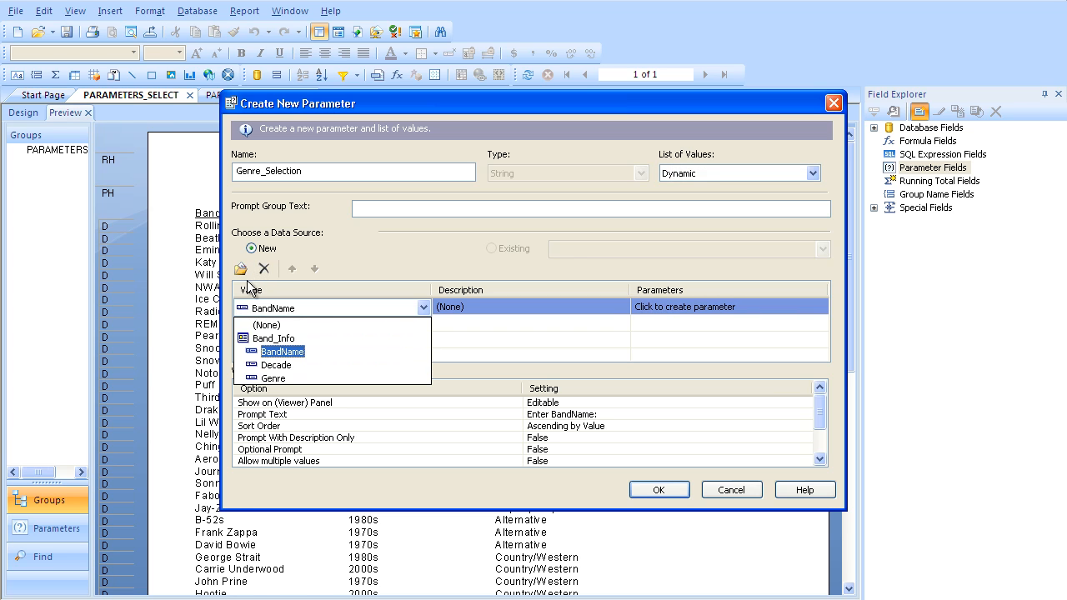
{"action": "left_click", "coordinate": [265, 378]}
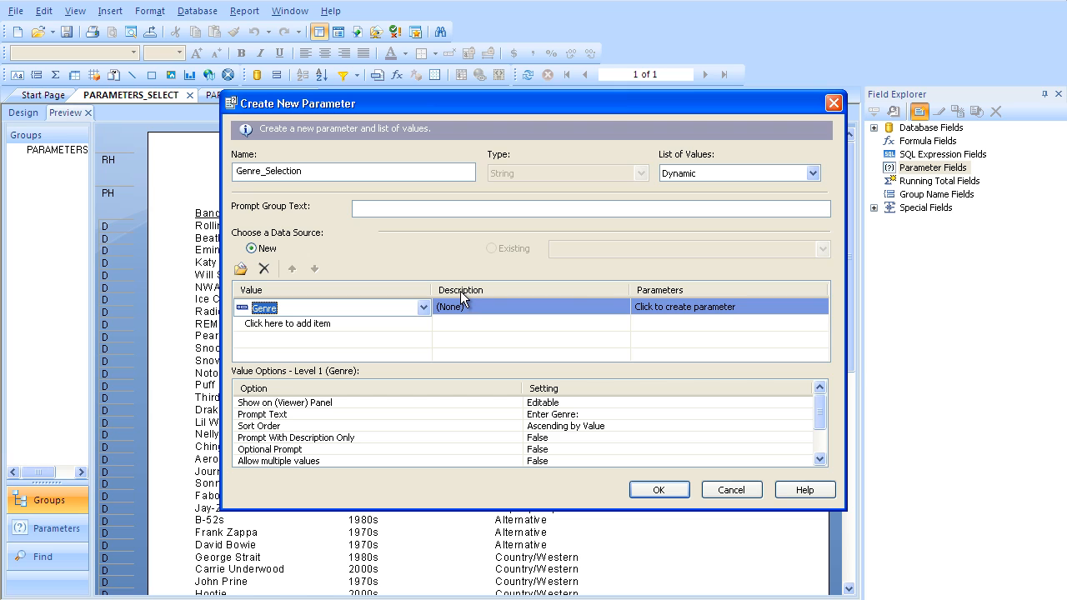
{"action": "left_click", "coordinate": [687, 304]}
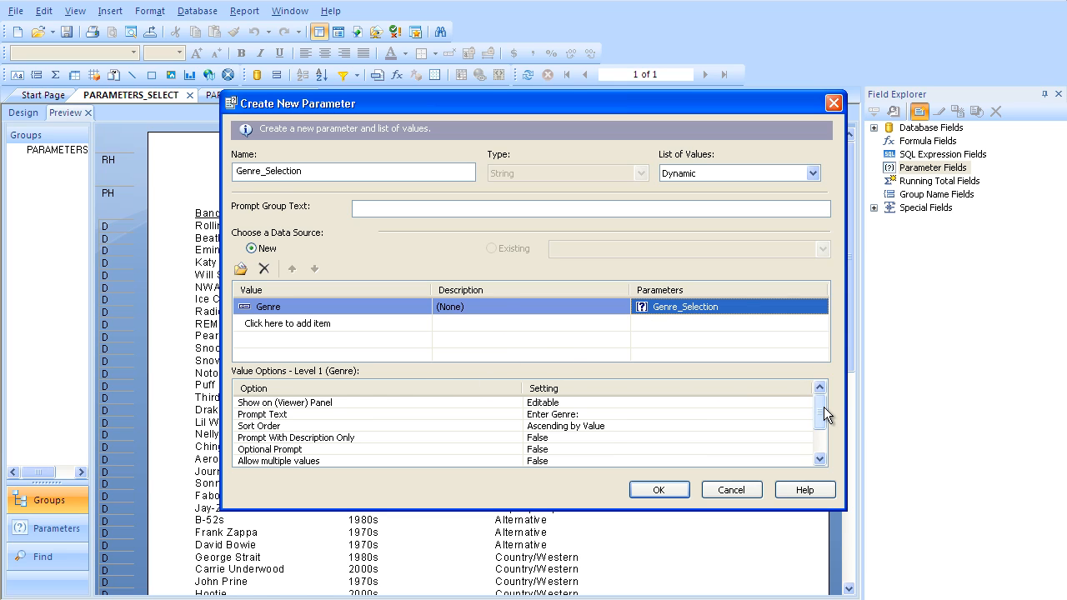
{"action": "left_click_drag", "start_coordinate": [823, 406], "coordinate": [823, 439]}
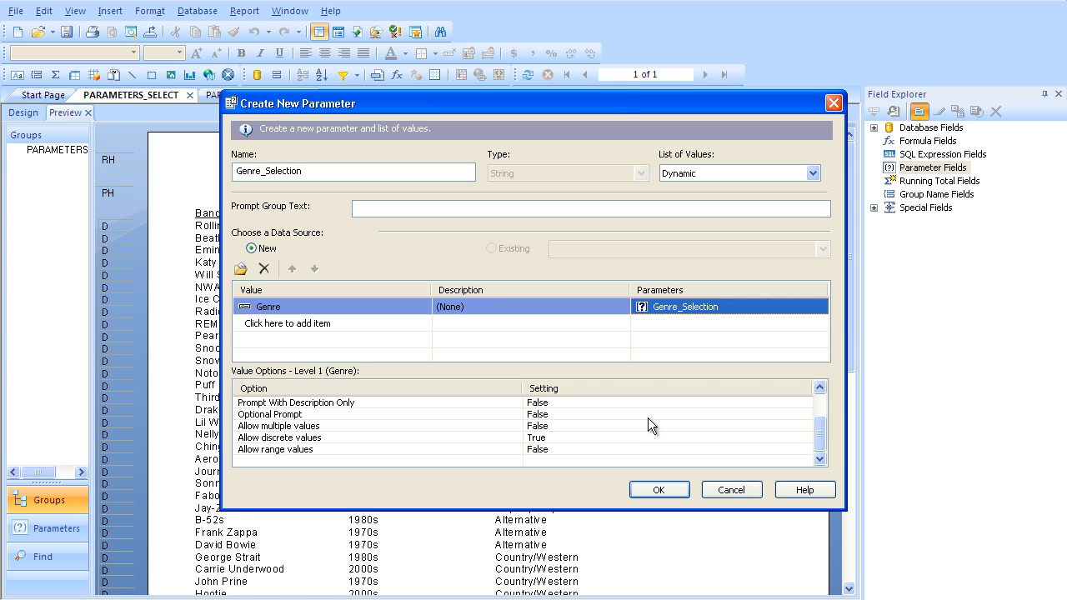
{"action": "left_click", "coordinate": [660, 489]}
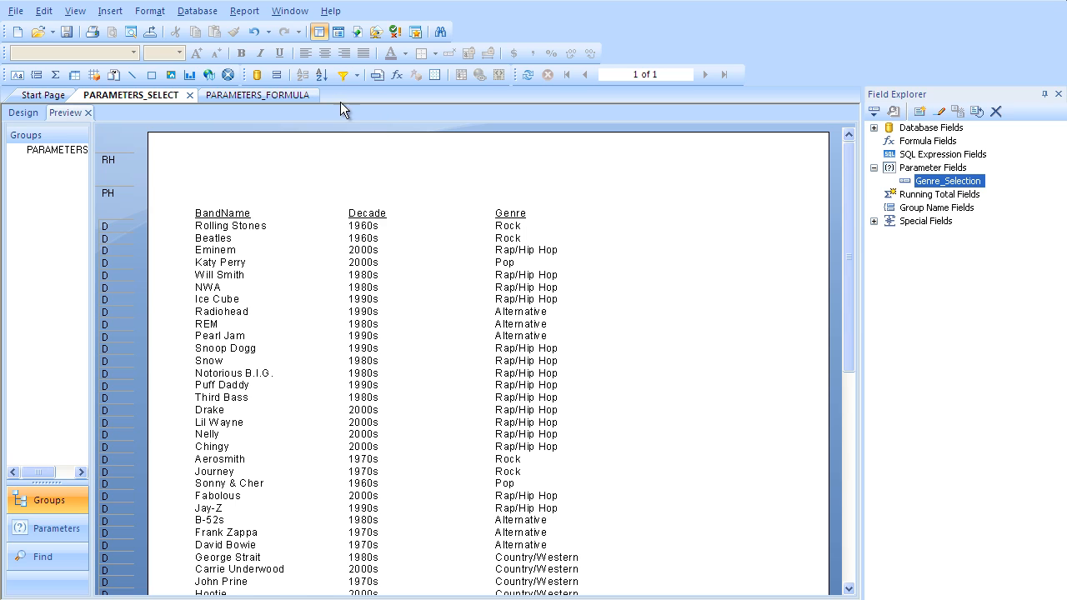
Step: Add the record selection formula {Band_Info.Genre}={?Genre_Selection} to the report and save it
{"action": "left_click", "coordinate": [252, 12]}
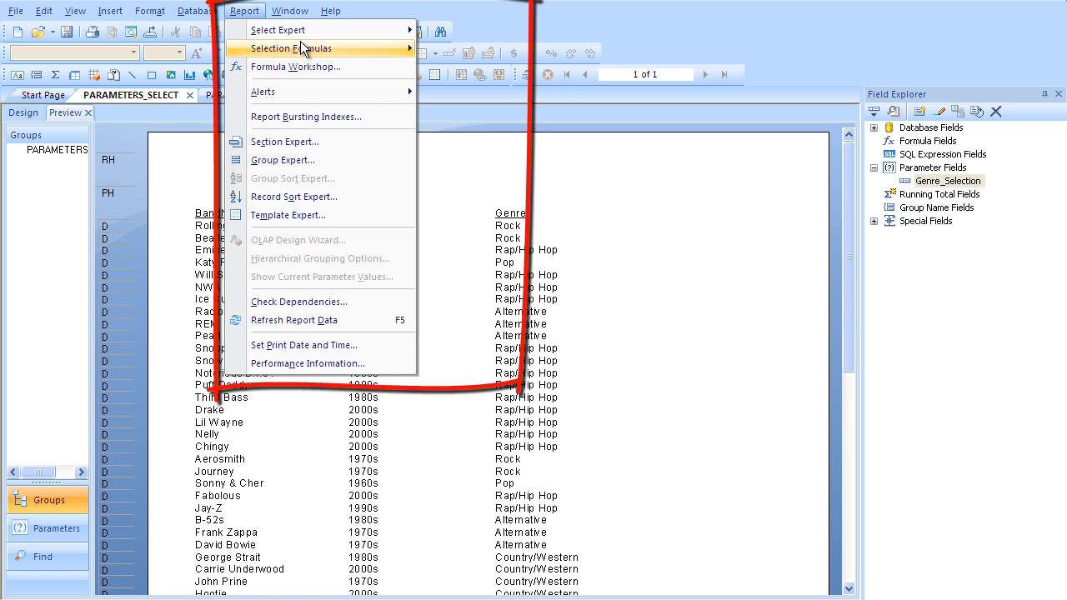
{"action": "mouse_move", "coordinate": [356, 47]}
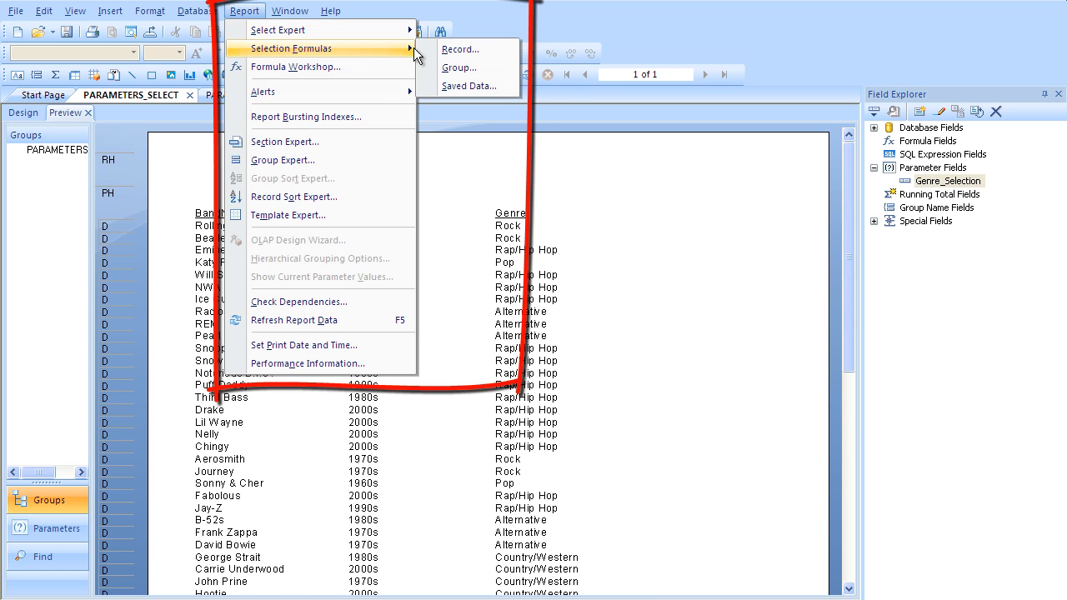
{"action": "left_click", "coordinate": [473, 43]}
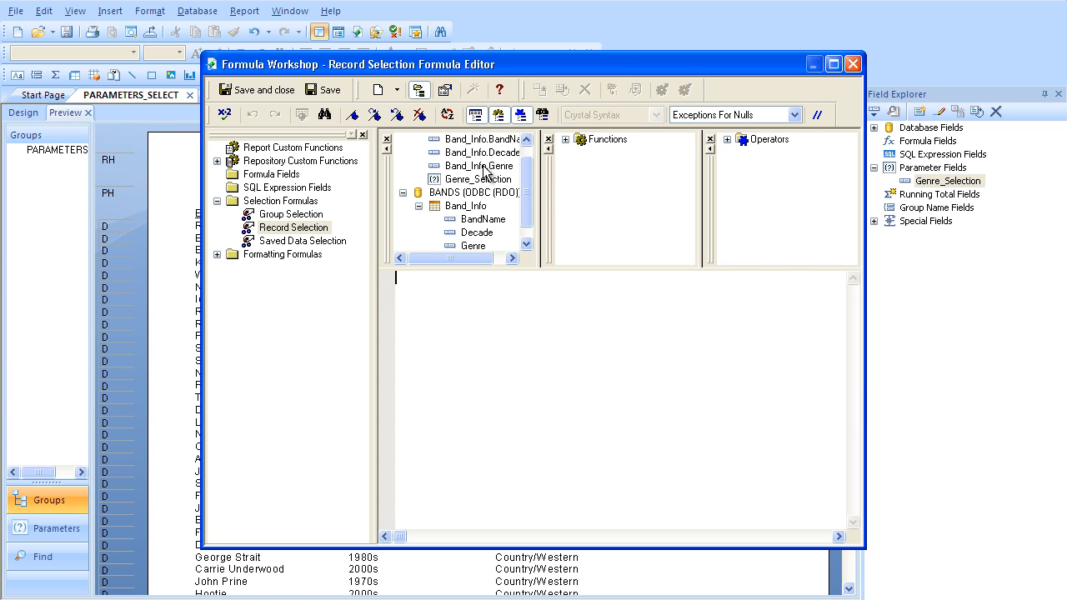
{"action": "left_click", "coordinate": [527, 140]}
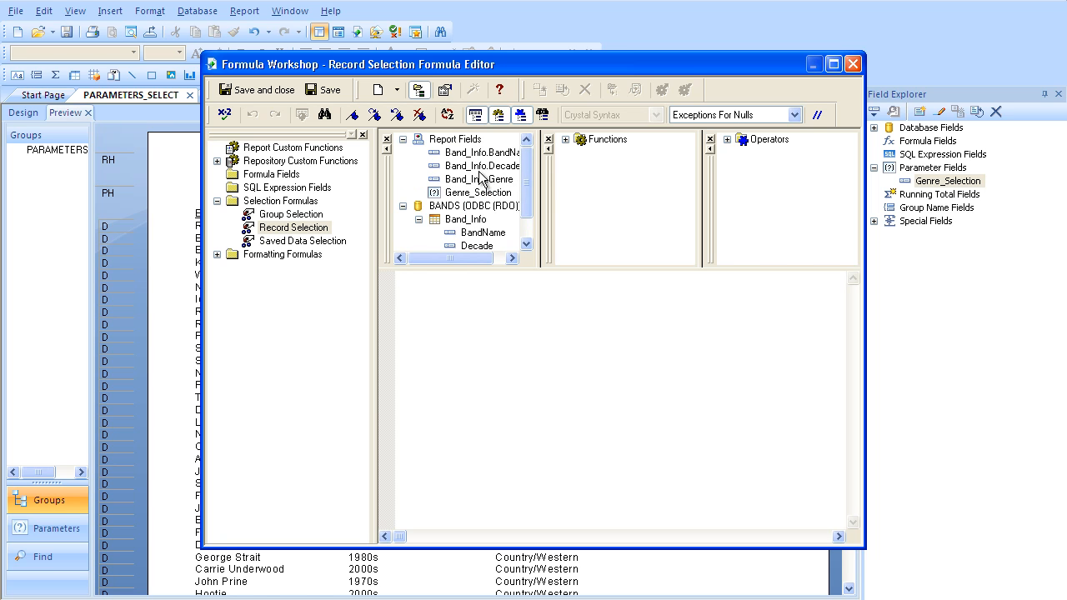
{"action": "double_click", "coordinate": [477, 179]}
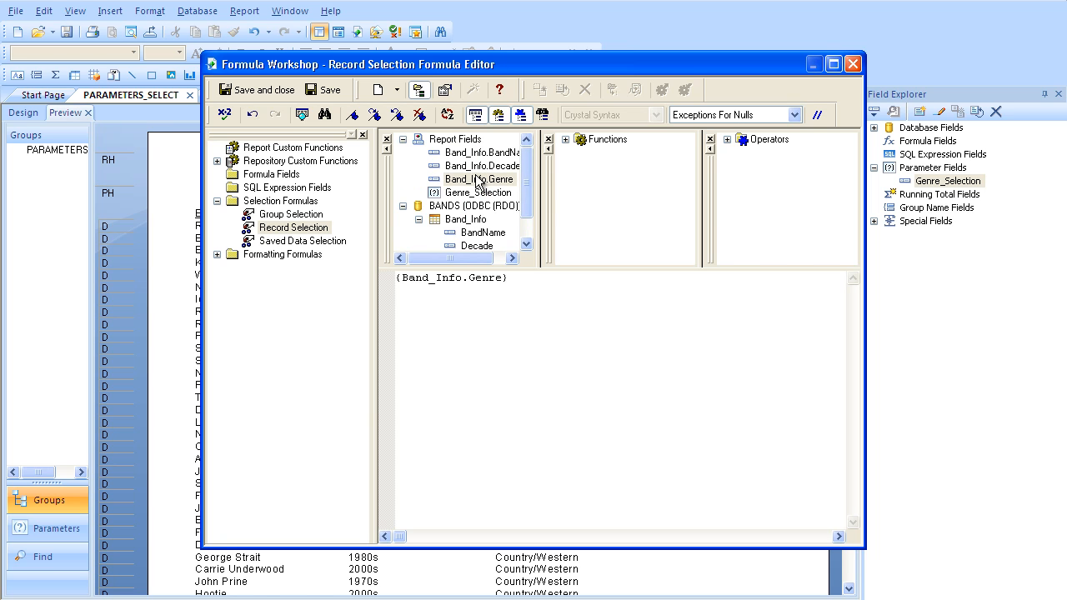
{"action": "type", "text": "="}
{"action": "double_click", "coordinate": [468, 194]}
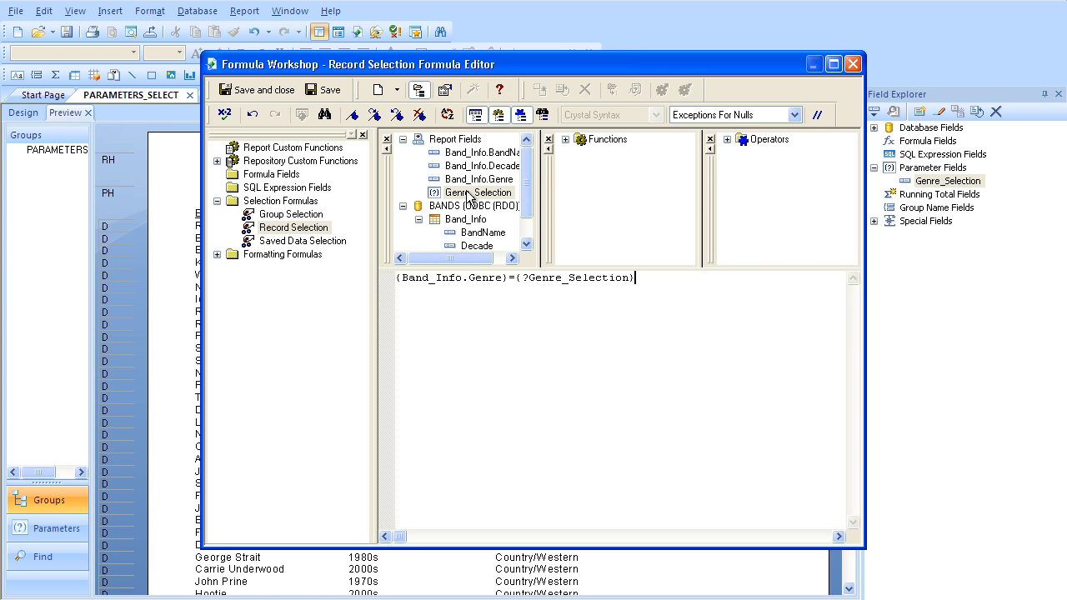
{"action": "left_click", "coordinate": [263, 90]}
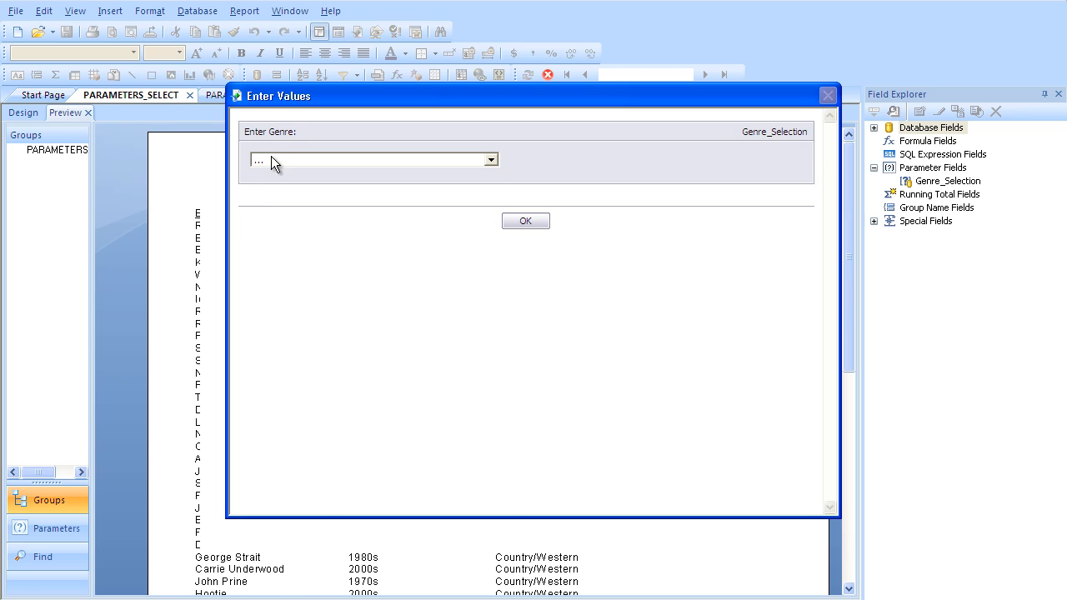
Step: Run the report with Rap/Hip Hop as the genre value
{"action": "left_click", "coordinate": [271, 157]}
{"action": "left_click", "coordinate": [263, 217]}
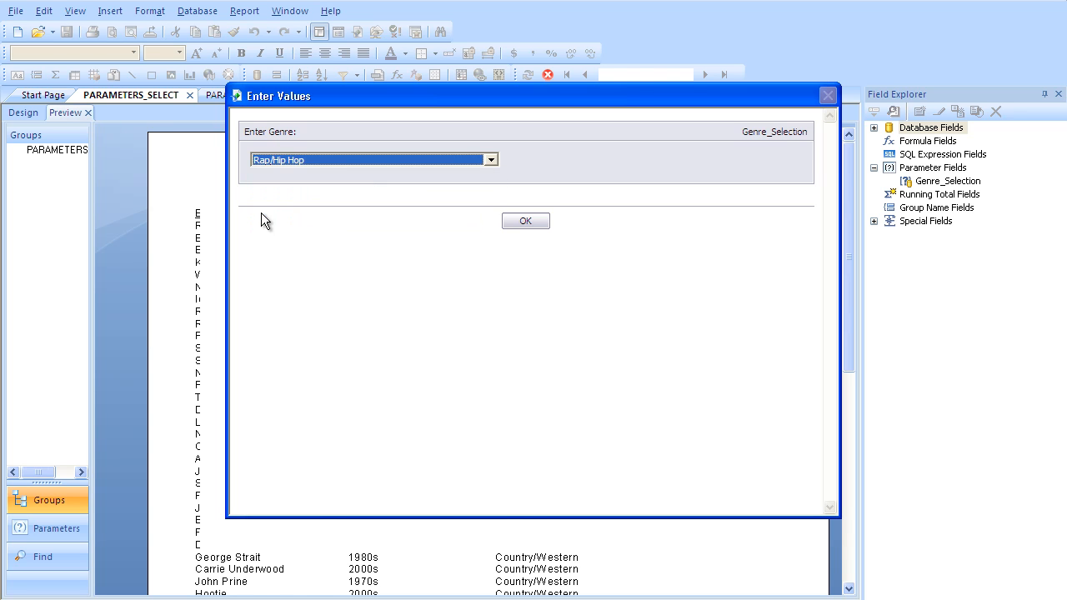
{"action": "left_click", "coordinate": [511, 220]}
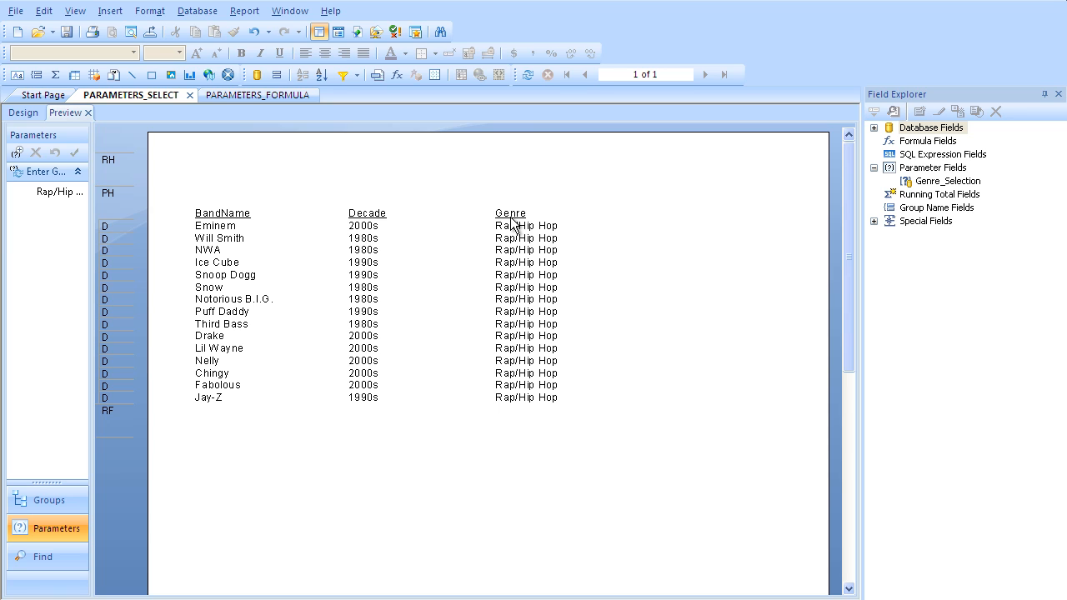
Step: Refresh the report data with a prompt for new parameter values and choose Country/Western as the genre
{"action": "left_click", "coordinate": [529, 79]}
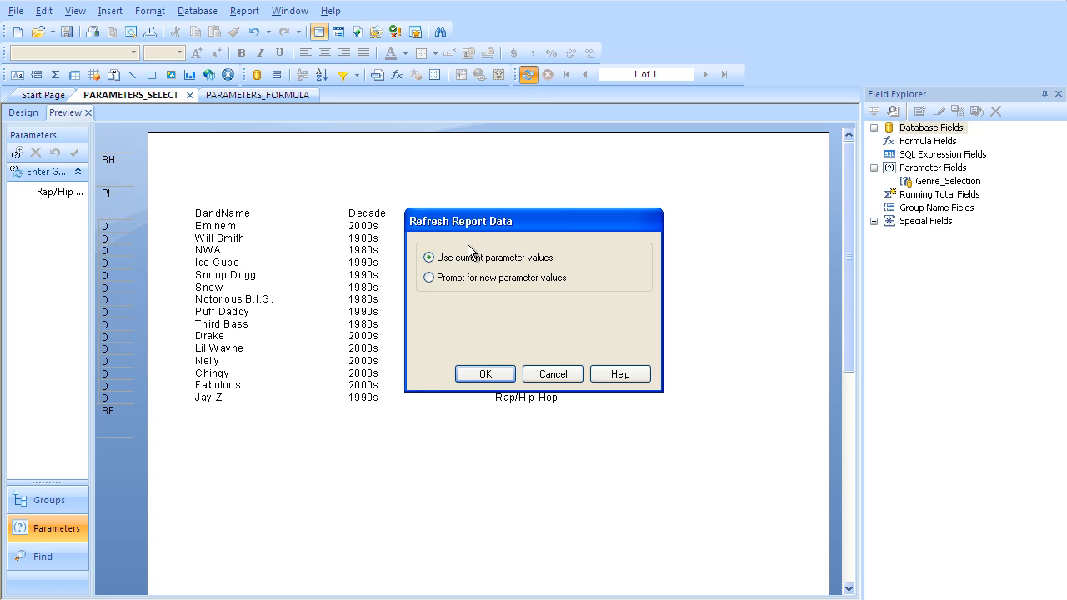
{"action": "left_click", "coordinate": [457, 278]}
{"action": "left_click", "coordinate": [483, 374]}
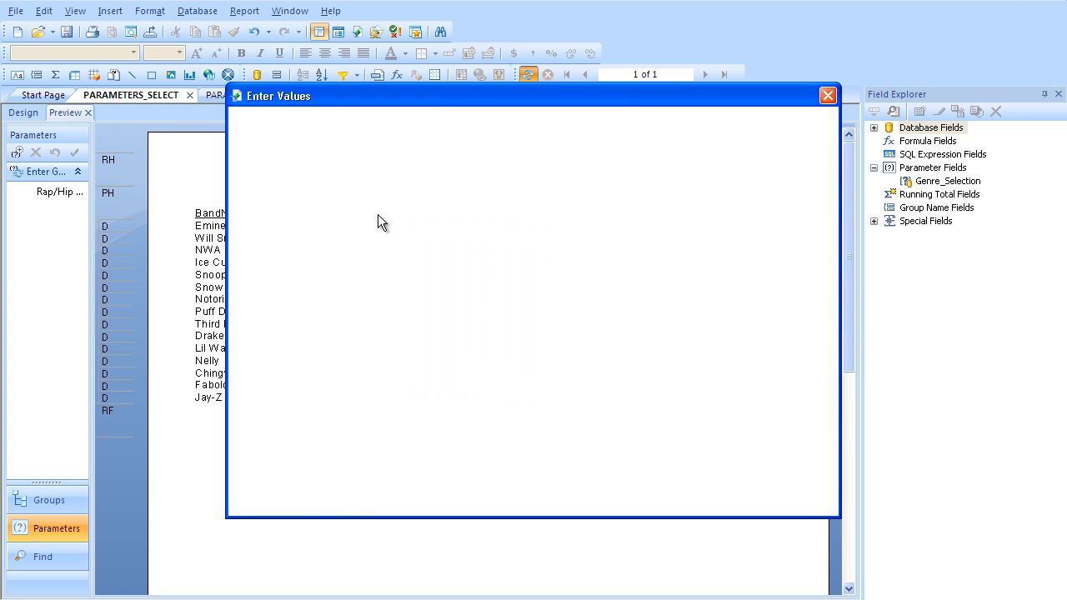
{"action": "left_click", "coordinate": [350, 160]}
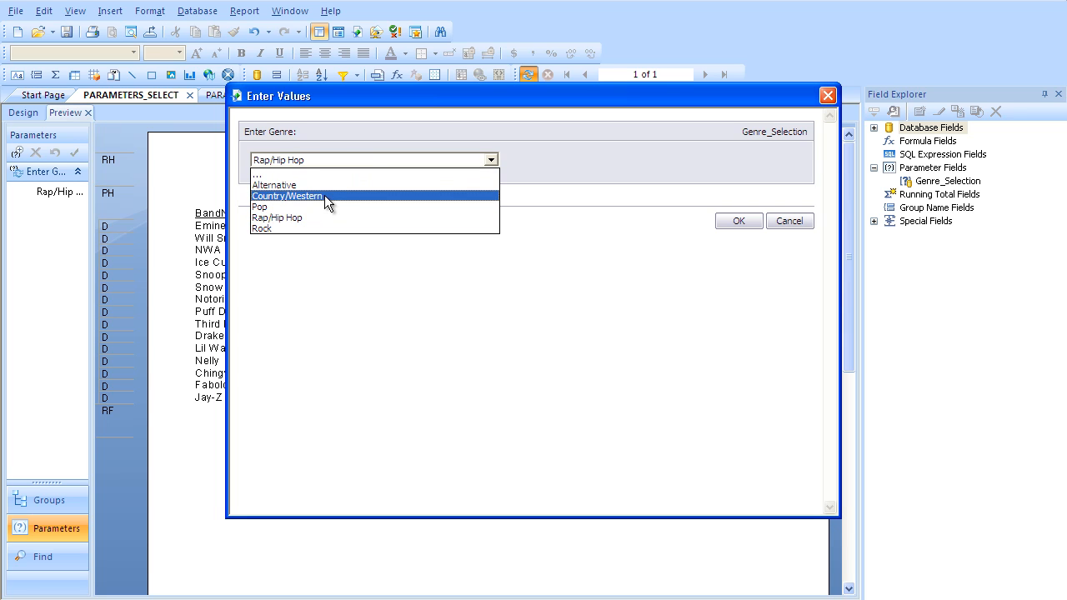
{"action": "left_click", "coordinate": [324, 195]}
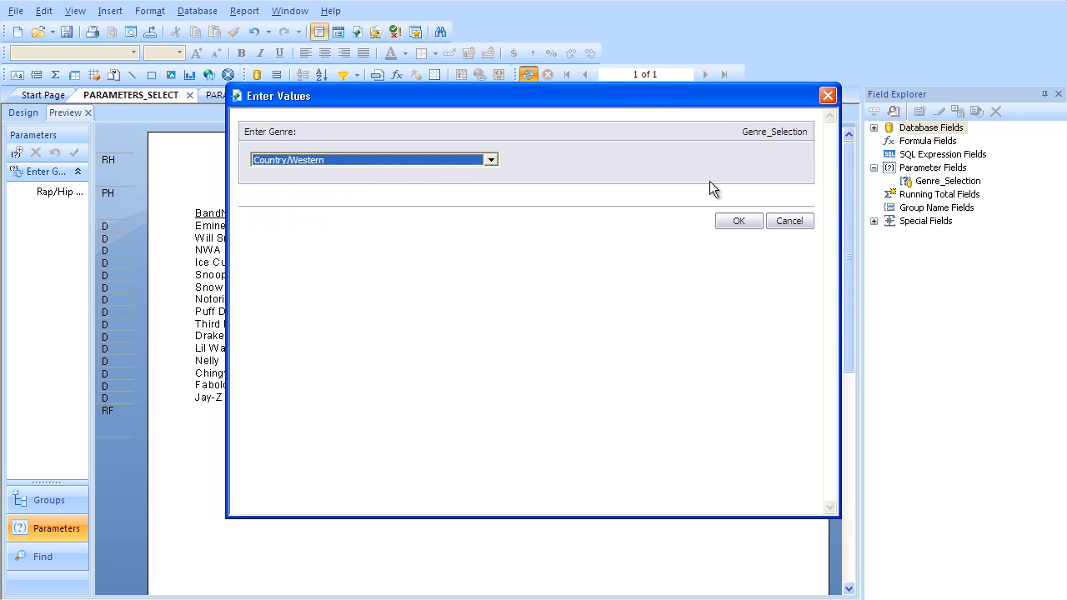
{"action": "left_click", "coordinate": [739, 221]}
{"action": "left_click", "coordinate": [738, 221]}
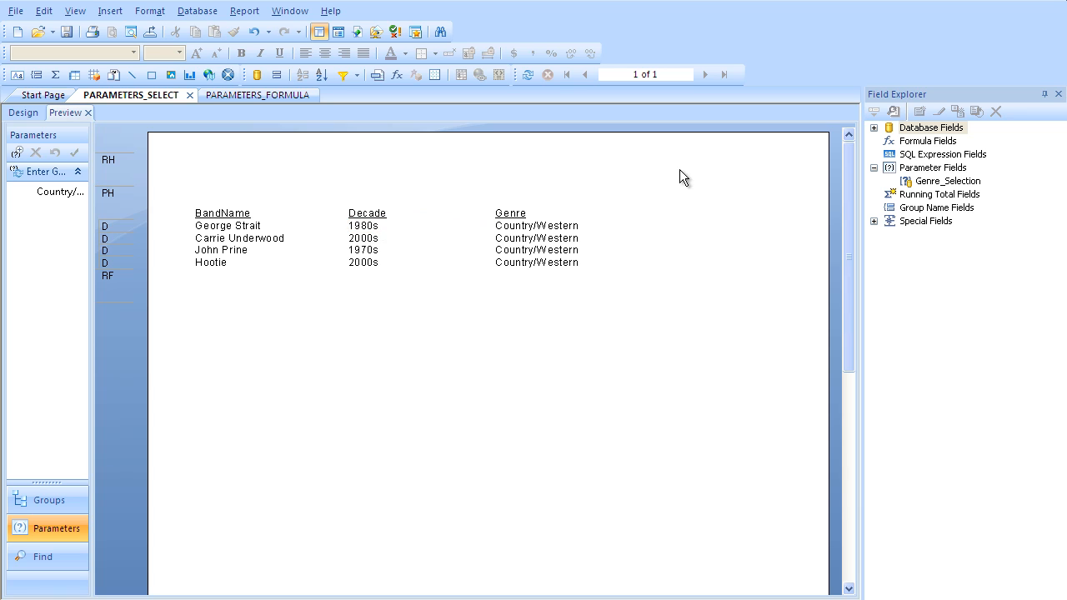
Step: Place the Genre_Selection parameter field in the report header above the BandName column
{"action": "left_click", "coordinate": [929, 181]}
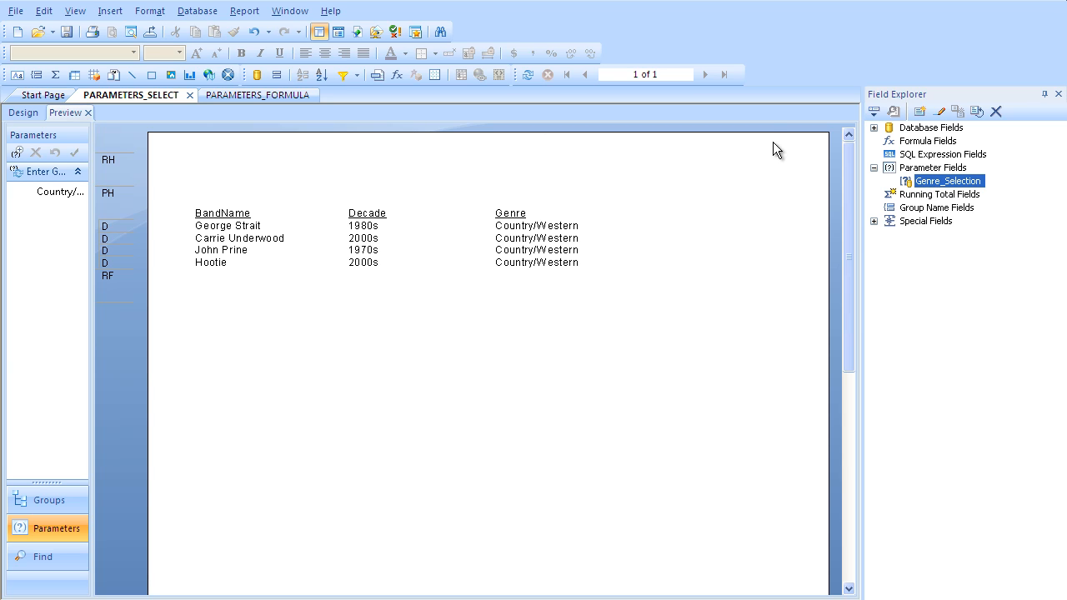
{"action": "left_click_drag", "start_coordinate": [933, 180], "coordinate": [247, 159]}
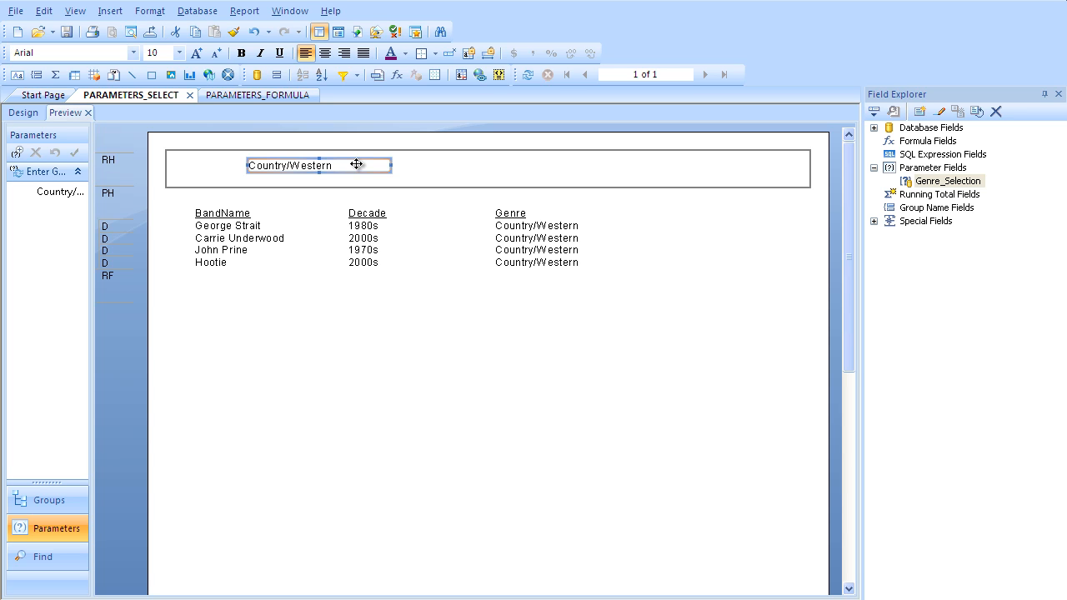
Step: Start a new string parameter named Group By with a static list of values in the PARAMETERS_FORMULA report
{"action": "left_click", "coordinate": [266, 94]}
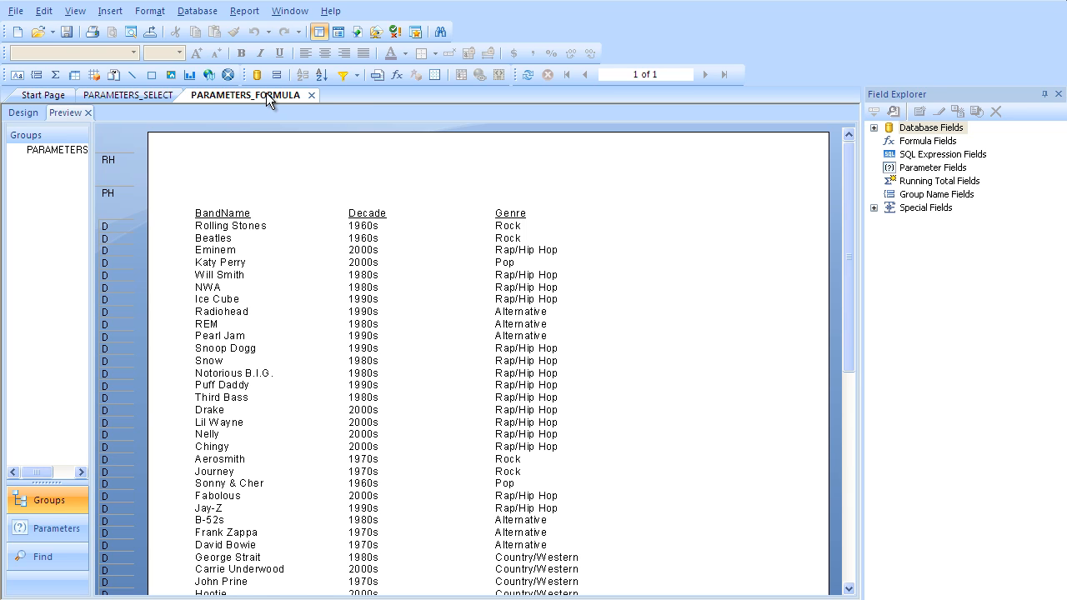
{"action": "left_click", "coordinate": [918, 170]}
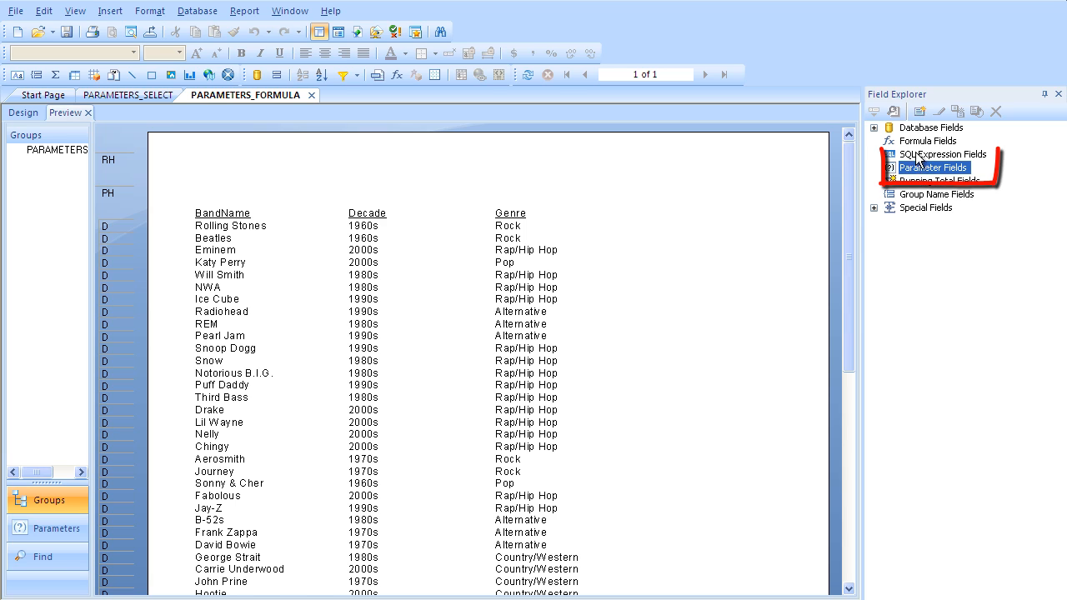
{"action": "left_click", "coordinate": [920, 111]}
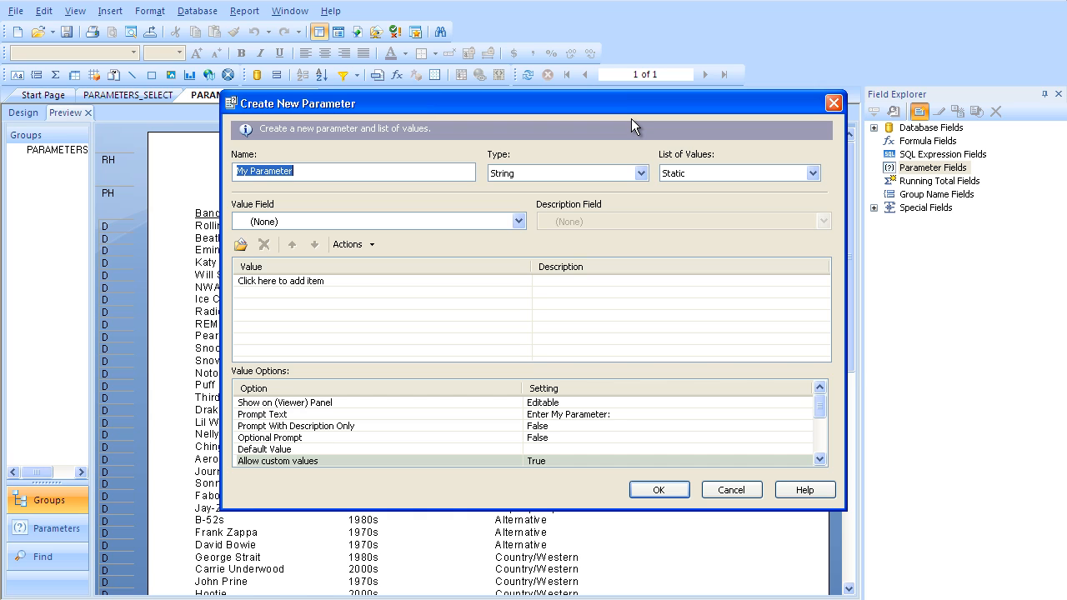
{"action": "type", "text": "Group"}
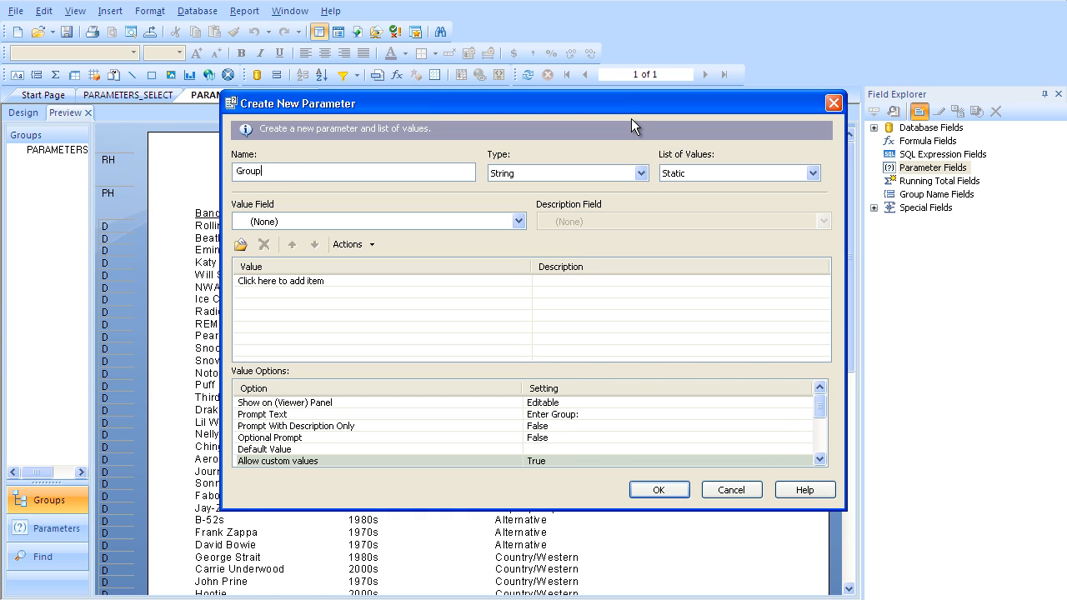
{"action": "type", "text": " By"}
{"action": "key", "text": "Tab"}
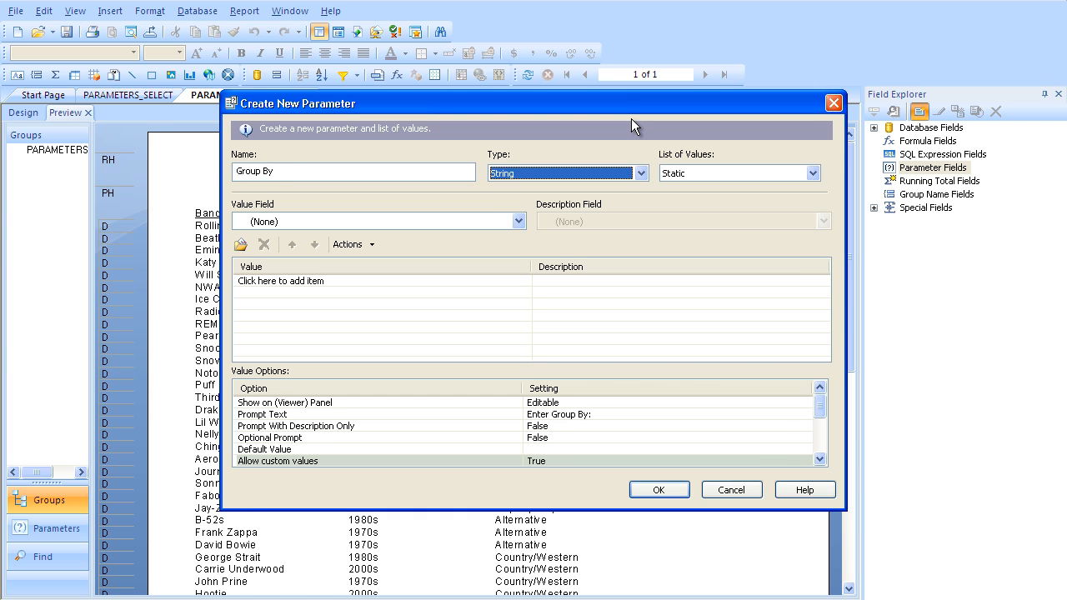
{"action": "key", "text": "Tab"}
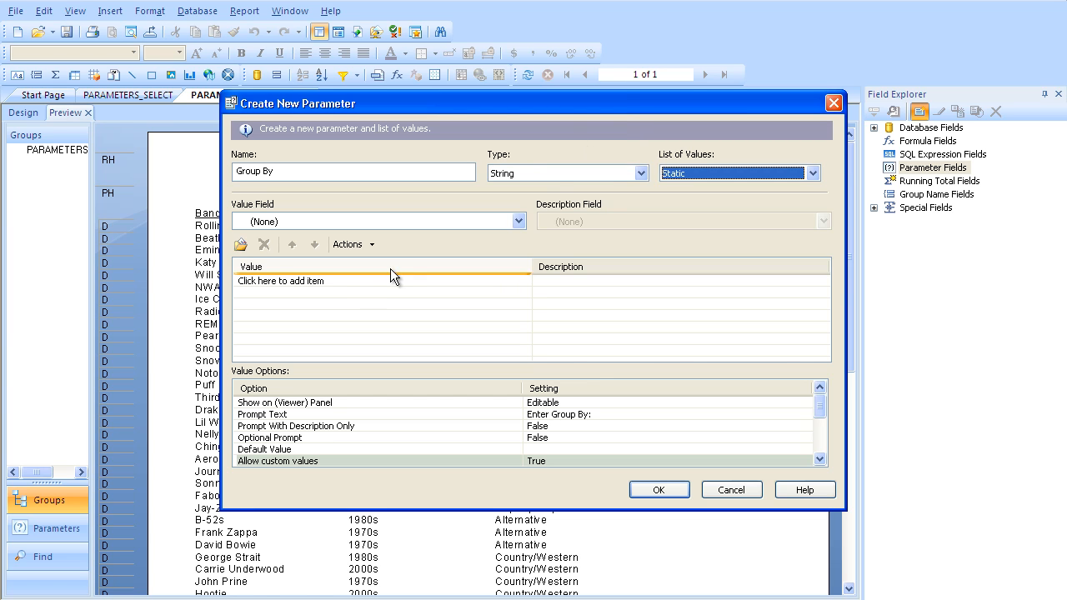
Step: Add Decade and Genre to the Group By parameter's list of values
{"action": "left_click", "coordinate": [333, 283]}
{"action": "type", "text": "Decade"}
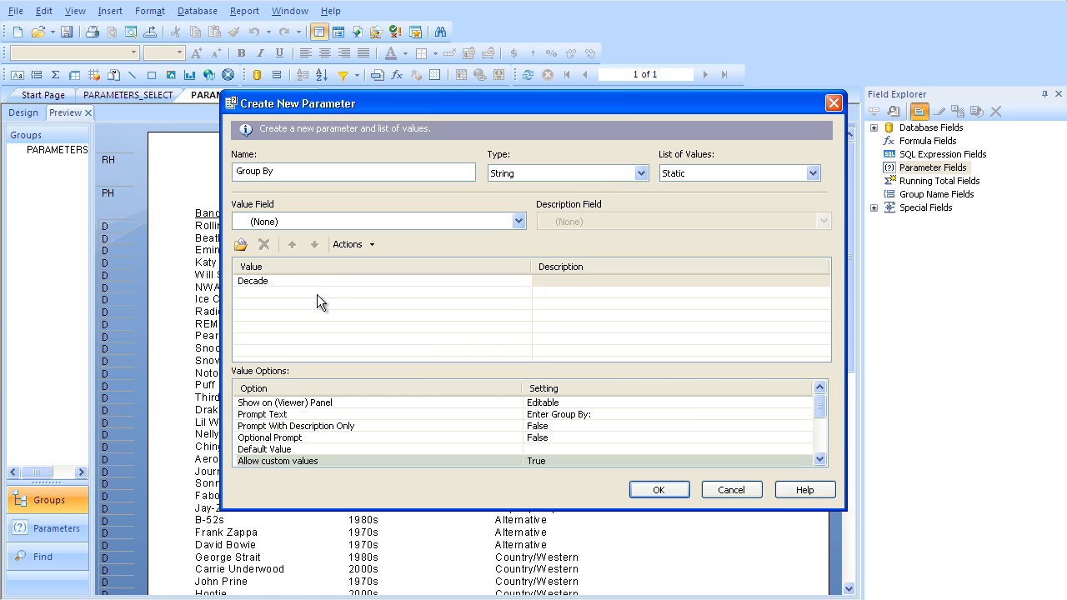
{"action": "key", "text": "Return"}
{"action": "left_click", "coordinate": [317, 292]}
{"action": "type", "text": "Genre"}
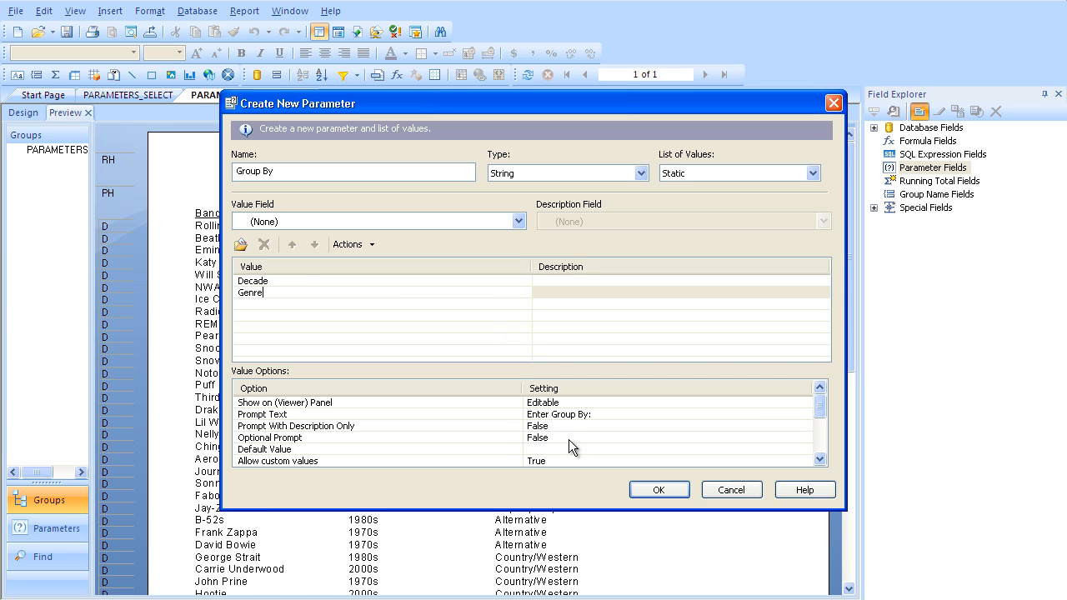
Step: Set the Group By parameter's default value to Decade and finish creating the parameter
{"action": "left_click", "coordinate": [566, 448]}
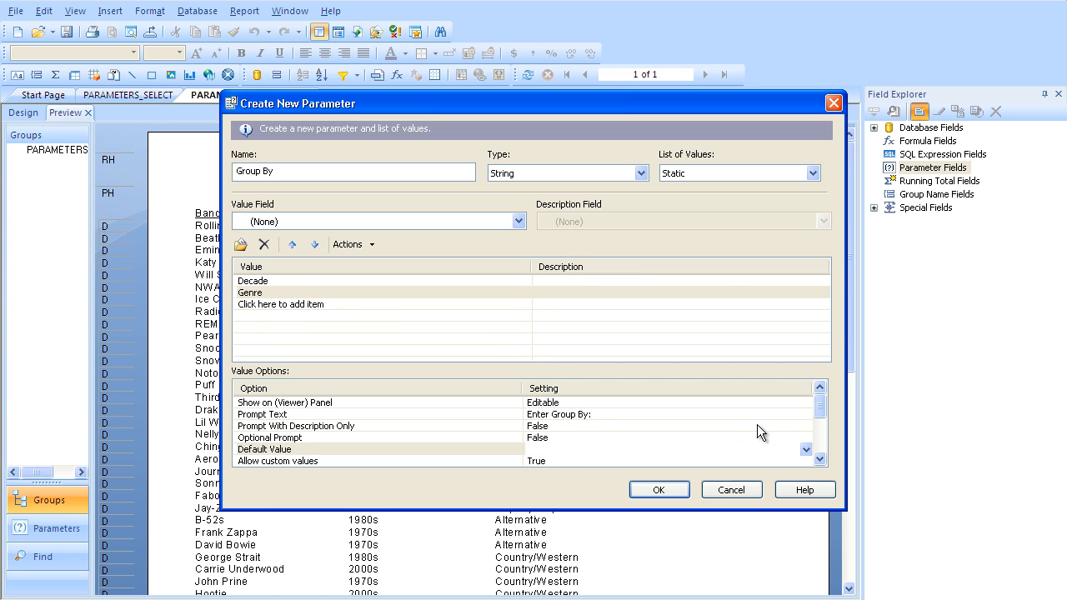
{"action": "left_click", "coordinate": [805, 449]}
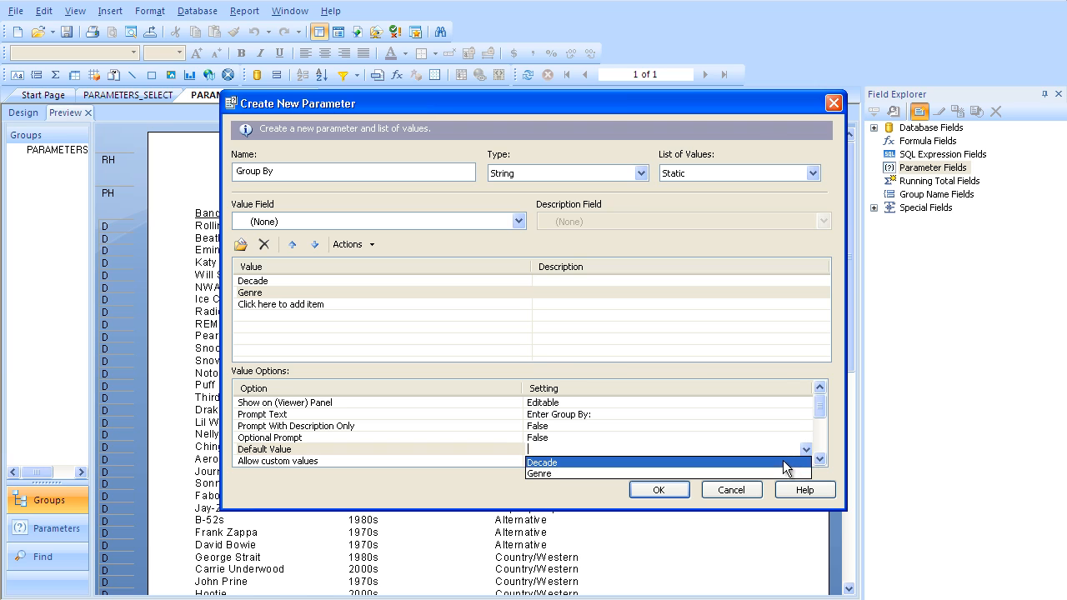
{"action": "left_click", "coordinate": [783, 461]}
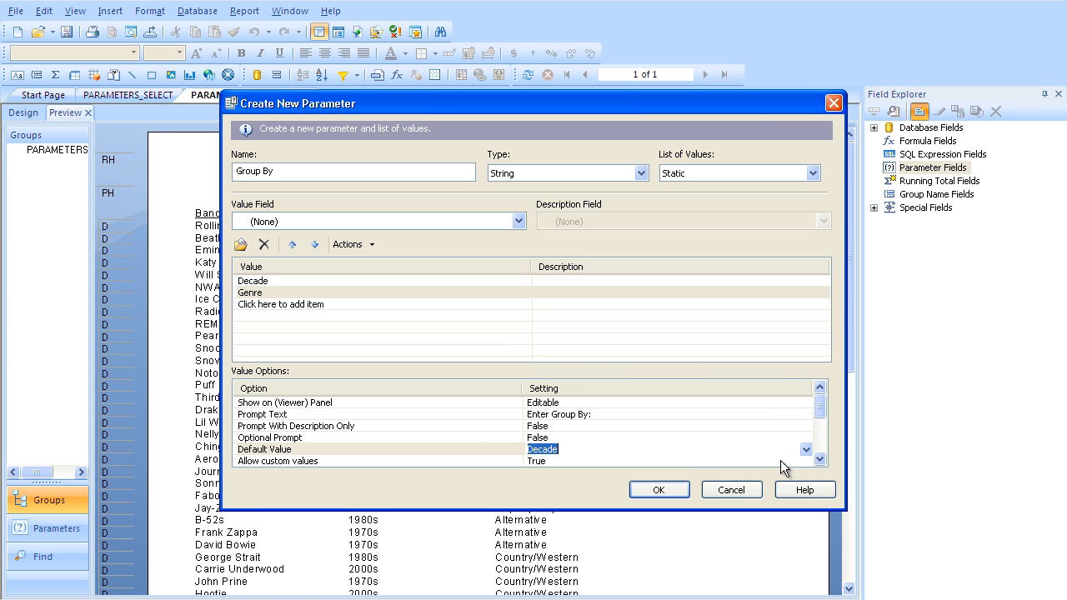
{"action": "left_click", "coordinate": [656, 493]}
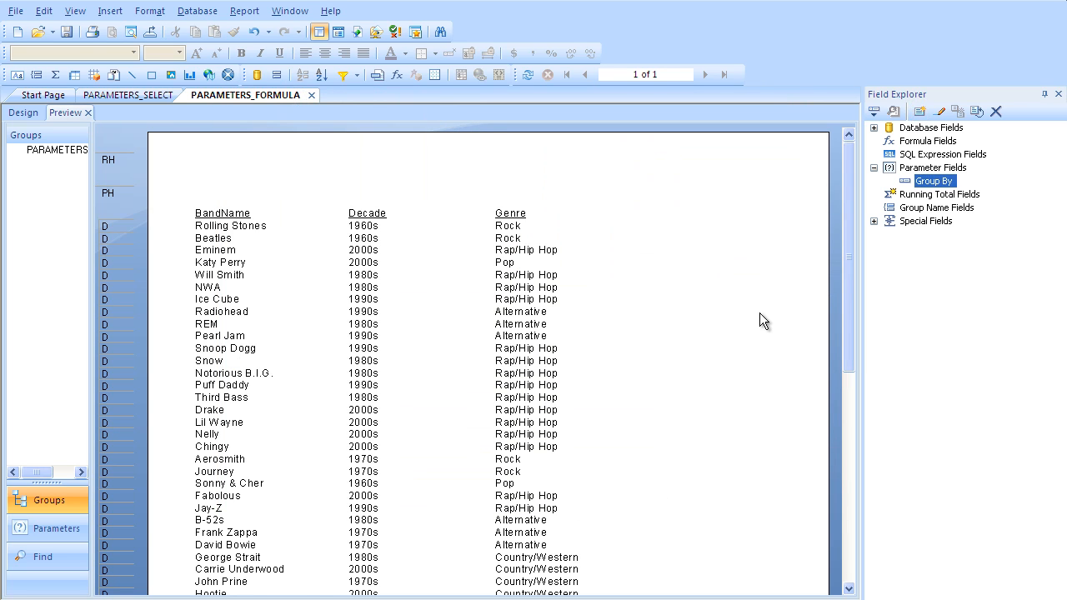
Step: Create a new formula field named Group by Group and open it in the formula editor
{"action": "left_click", "coordinate": [914, 142]}
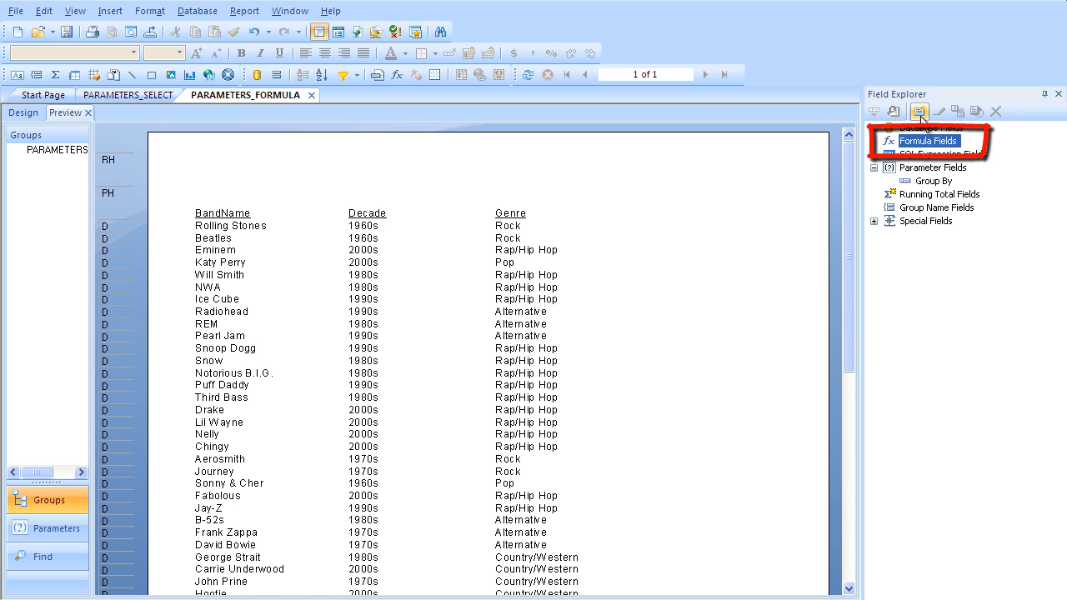
{"action": "left_click", "coordinate": [920, 113]}
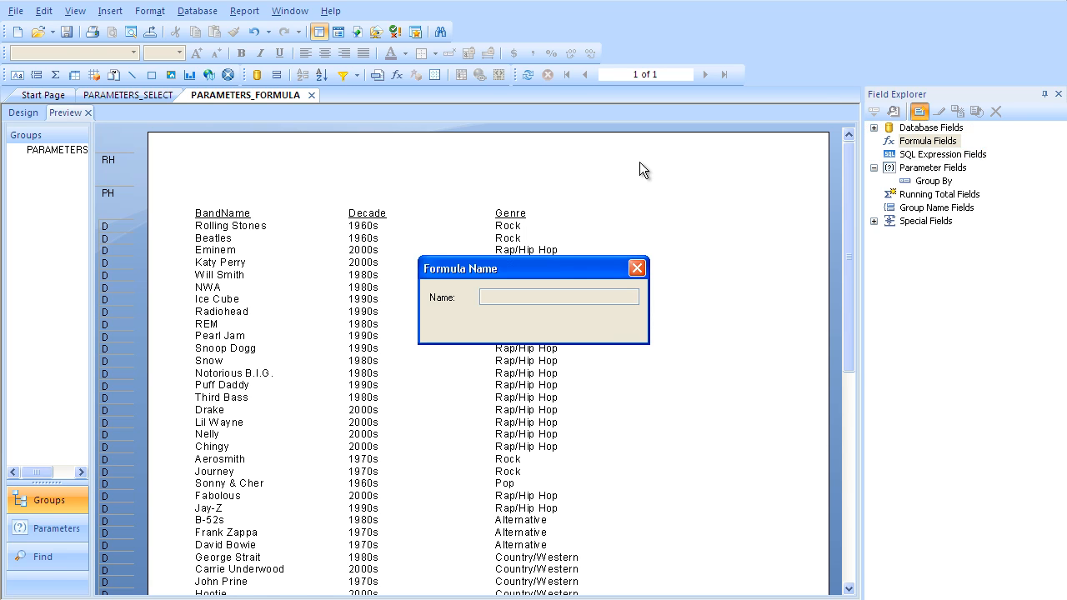
{"action": "type", "text": "Gro"}
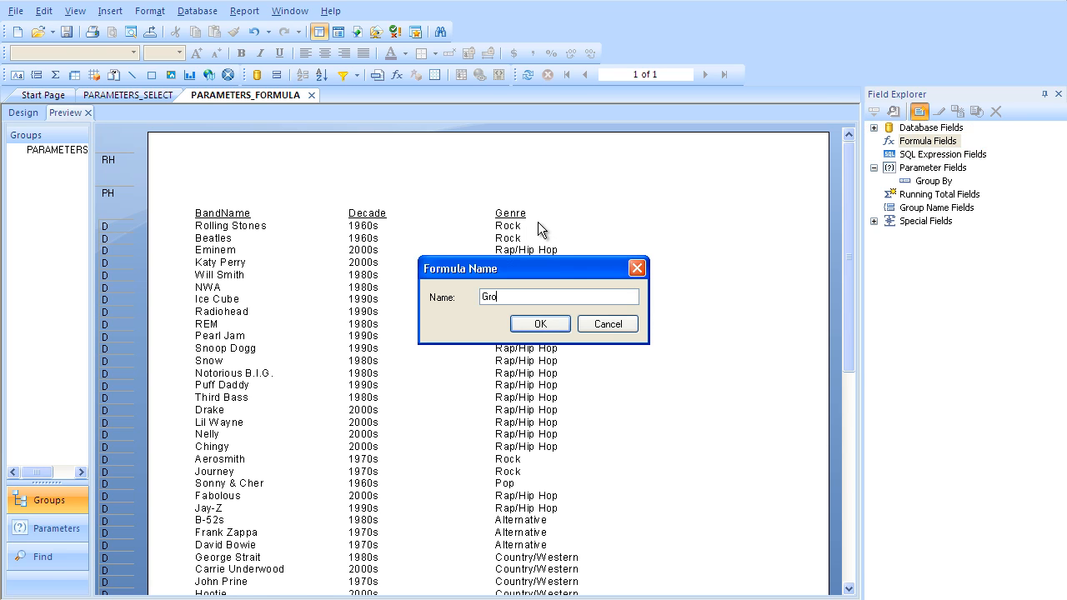
{"action": "type", "text": "up by Group"}
{"action": "left_click", "coordinate": [533, 324]}
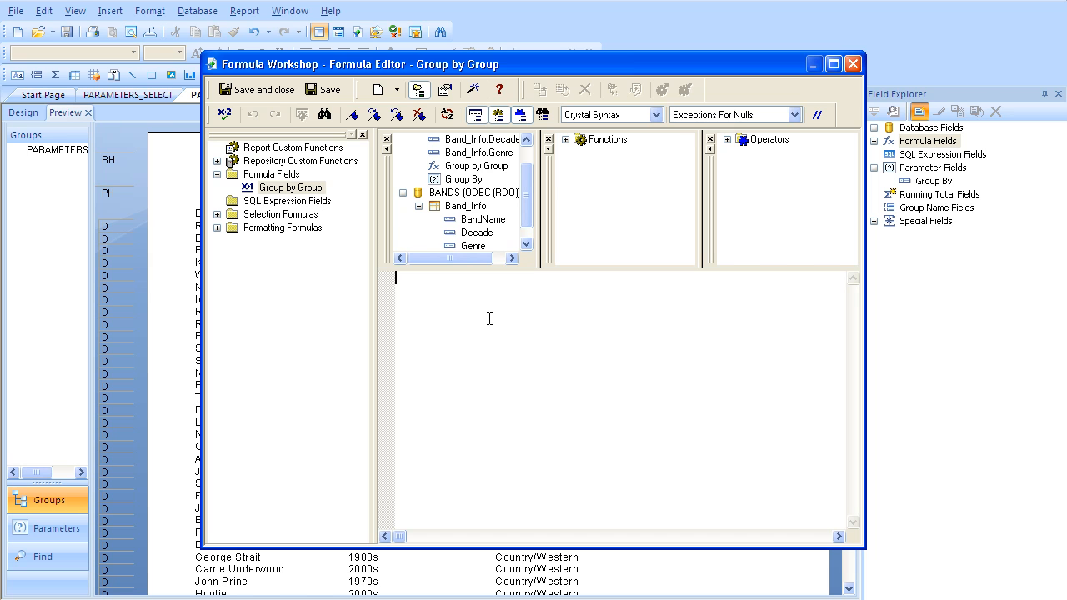
Step: Write the formula if {?Group By}="Decade"then {Band_Info.Decade} else {Band_Info.Genre}, then save and close the editor
{"action": "type", "text": "if"}
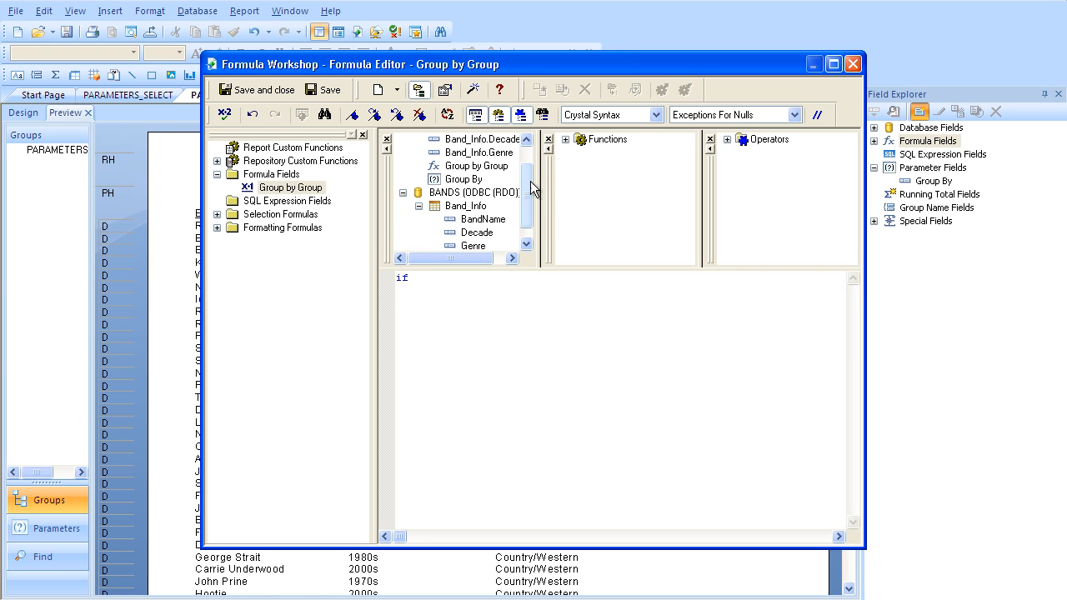
{"action": "double_click", "coordinate": [479, 180]}
{"action": "type", "text": "="}
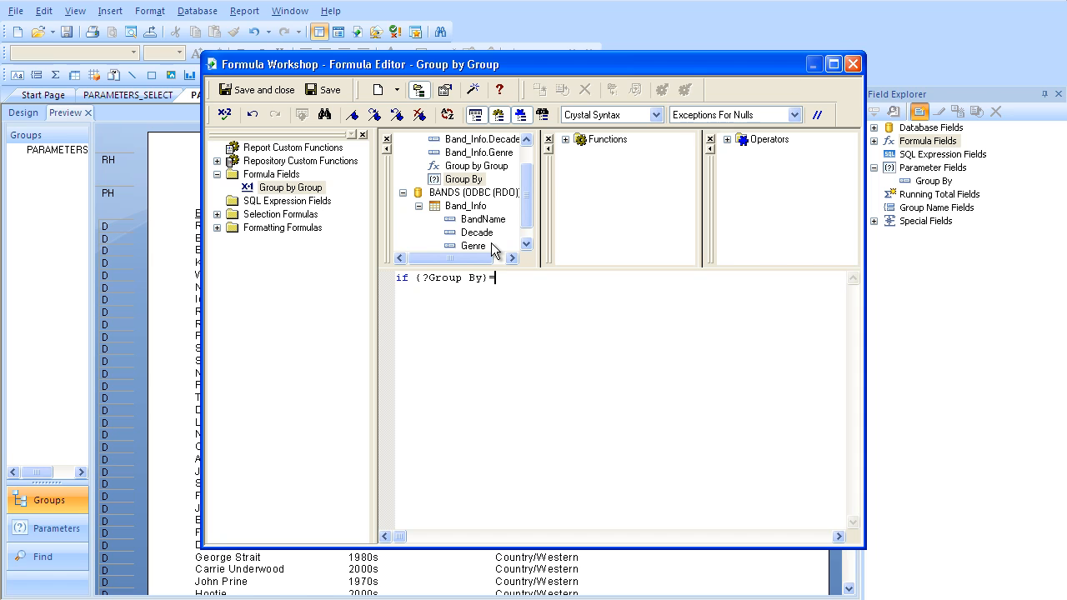
{"action": "type", "text": "\"Decade\"then"}
{"action": "double_click", "coordinate": [477, 232]}
{"action": "type", "text": "else"}
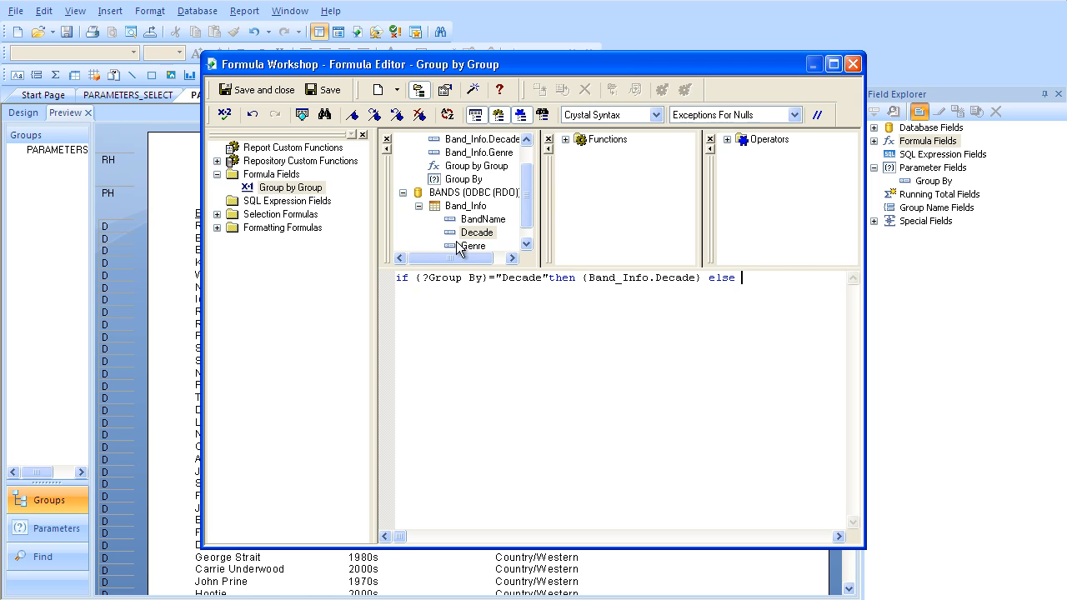
{"action": "double_click", "coordinate": [462, 247]}
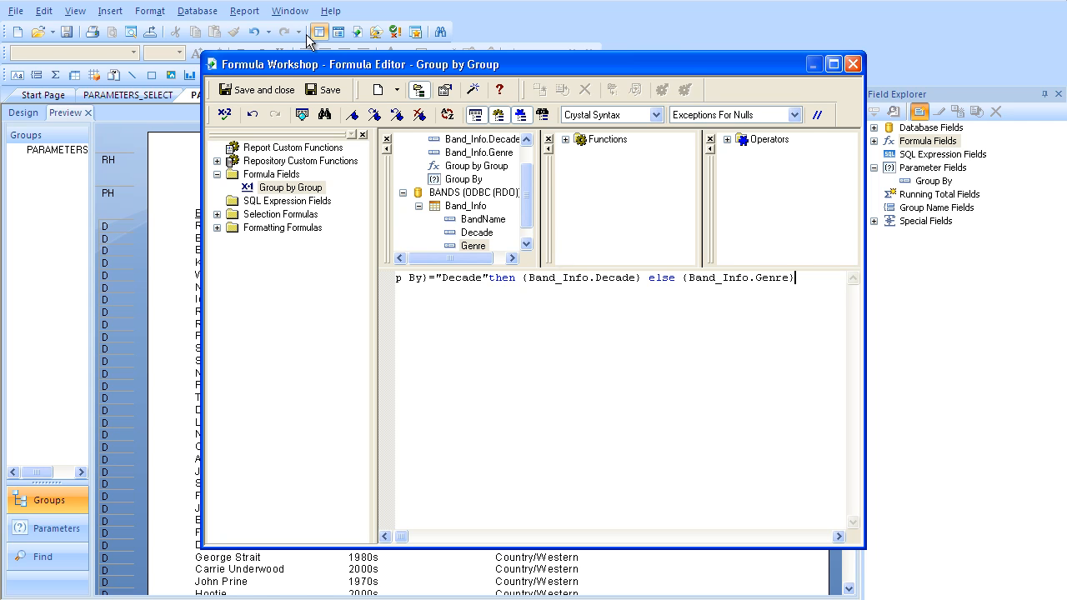
{"action": "left_click", "coordinate": [261, 90]}
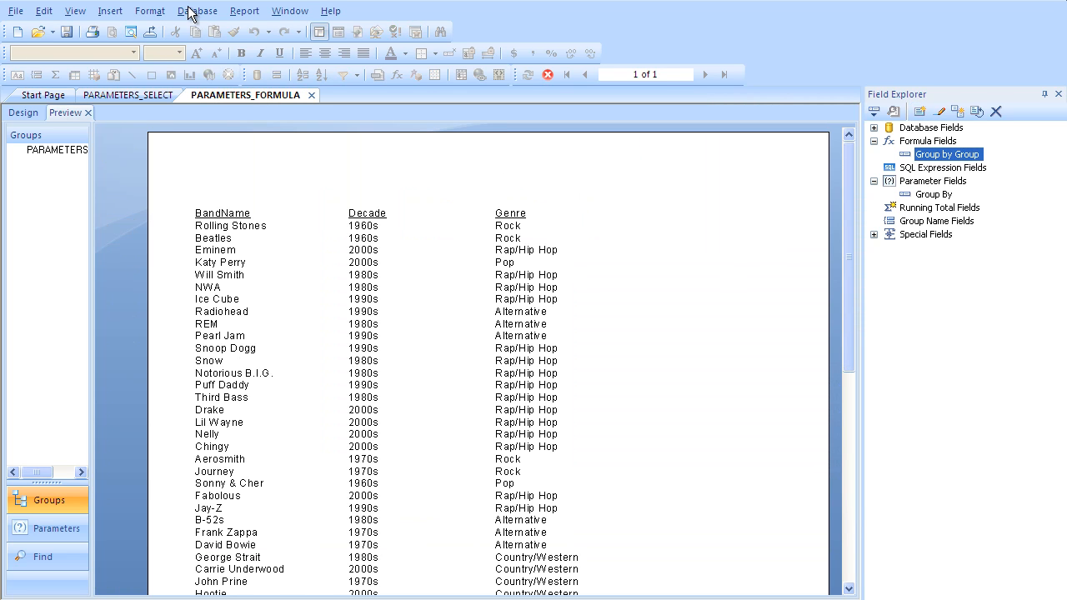
Step: Insert a report group on the Group by Group formula in ascending order and run it with Decade as the parameter value
{"action": "left_click", "coordinate": [112, 12]}
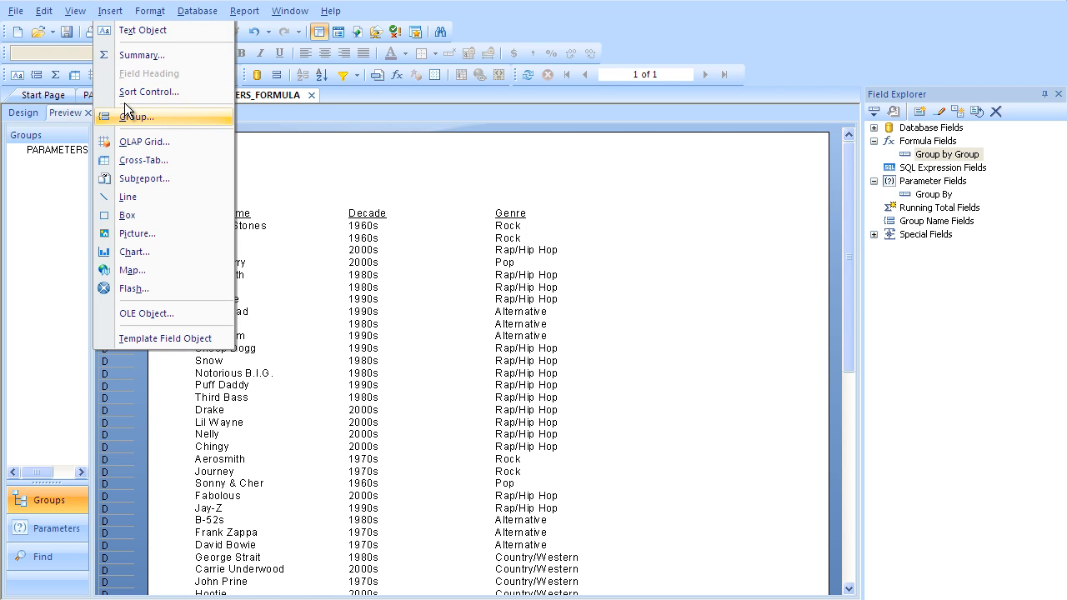
{"action": "left_click", "coordinate": [131, 115]}
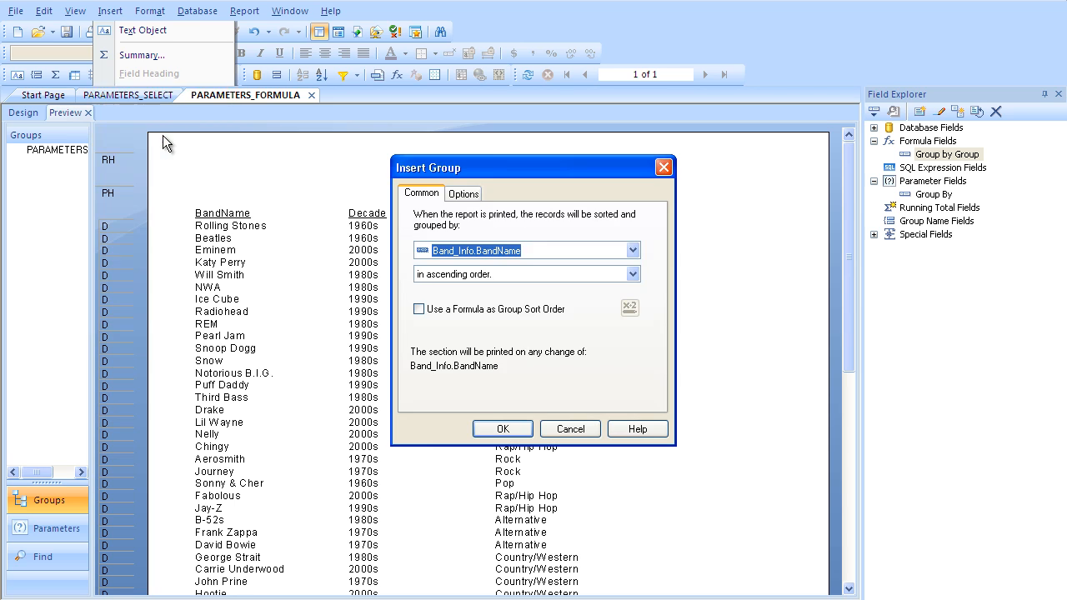
{"action": "left_click", "coordinate": [440, 253]}
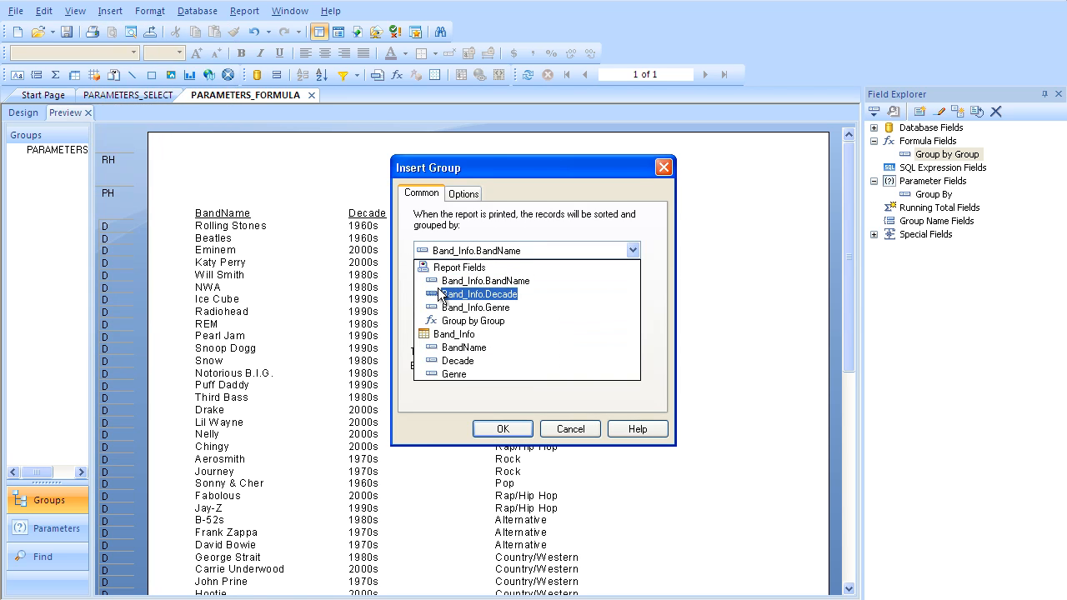
{"action": "left_click", "coordinate": [441, 321]}
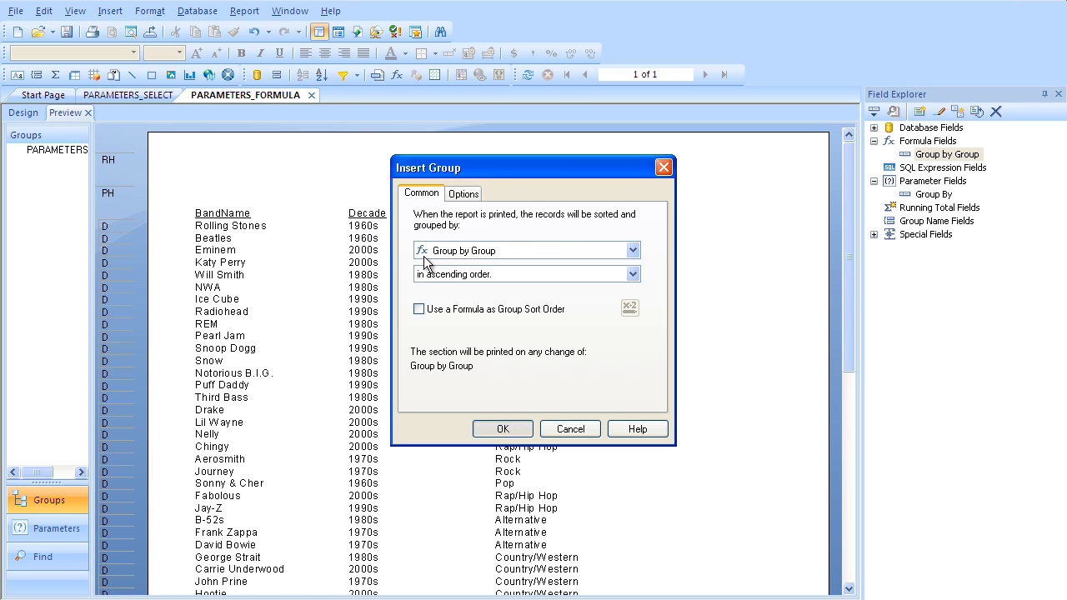
{"action": "key", "text": "Return"}
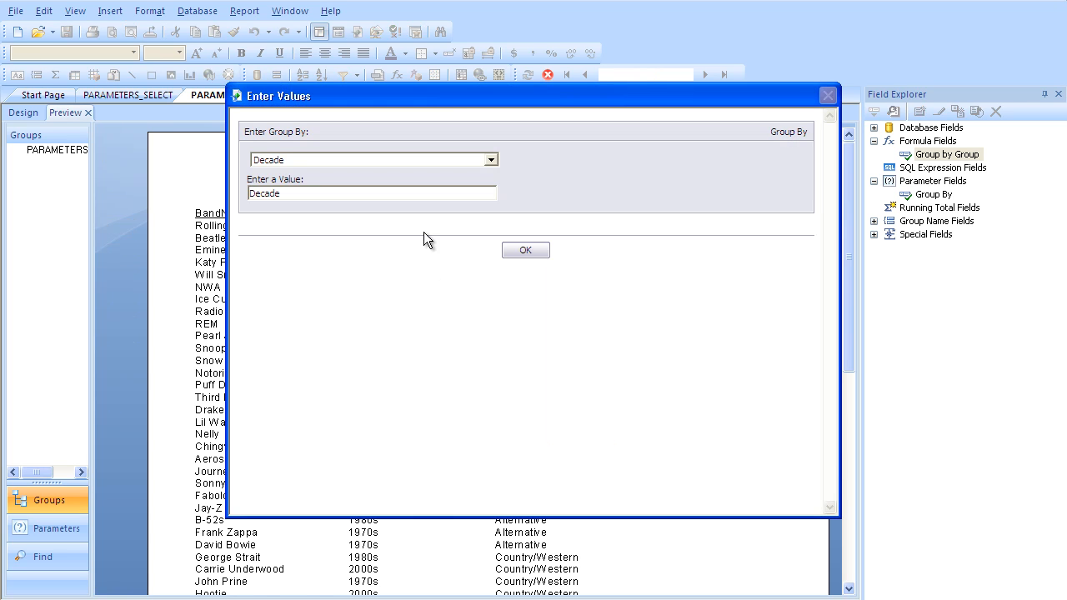
{"action": "left_click", "coordinate": [518, 248]}
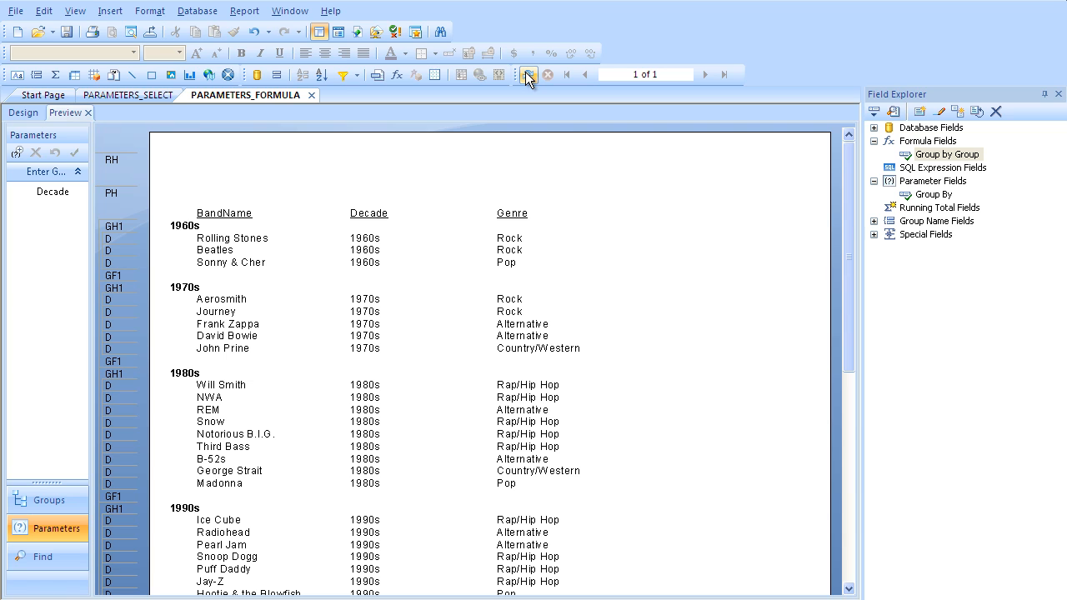
Step: Refresh the report data with a prompt for new parameter values and choose Genre as the Group By value
{"action": "key", "text": "F5"}
{"action": "left_click", "coordinate": [449, 281]}
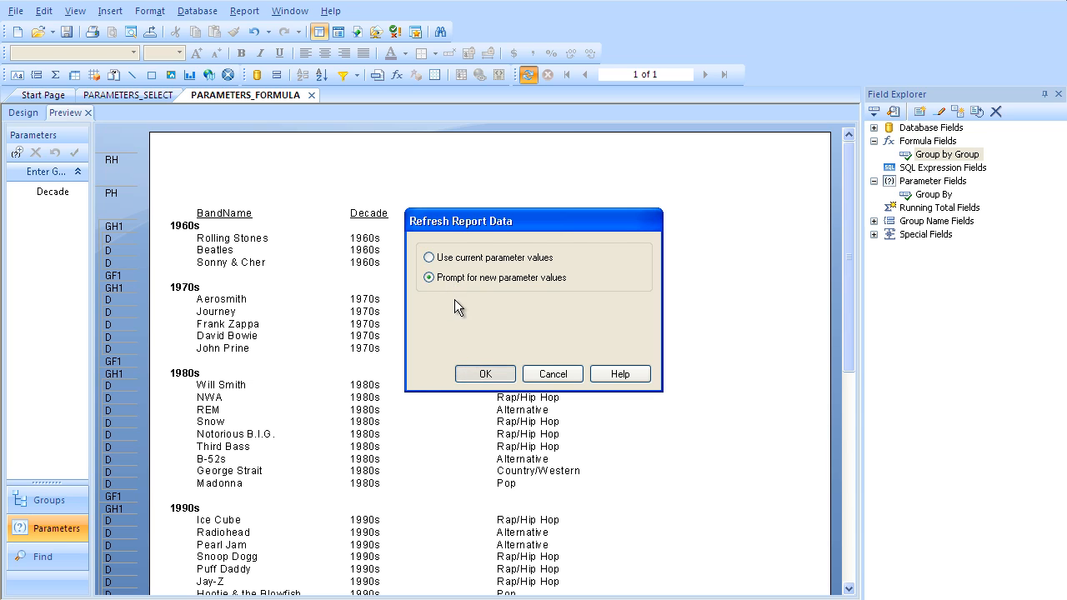
{"action": "left_click", "coordinate": [488, 374]}
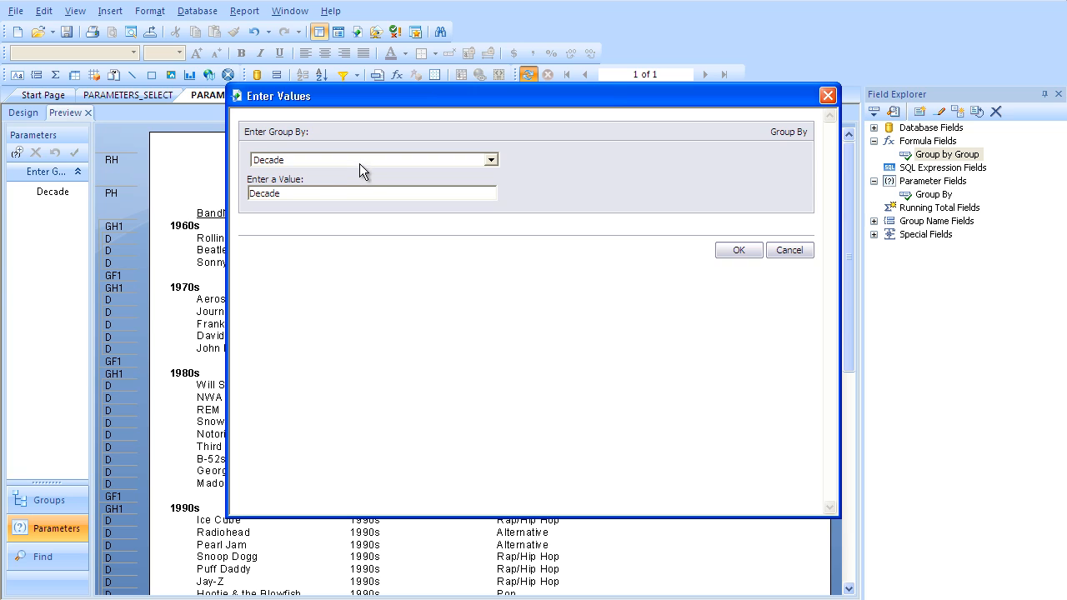
{"action": "left_click", "coordinate": [359, 164]}
{"action": "left_click", "coordinate": [342, 191]}
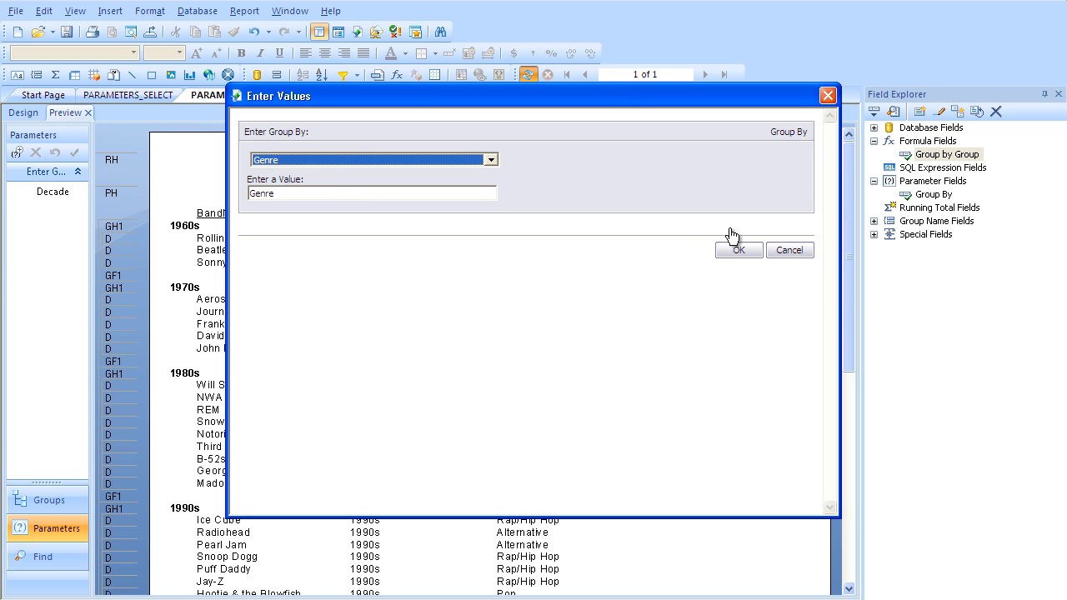
{"action": "left_click", "coordinate": [738, 250]}
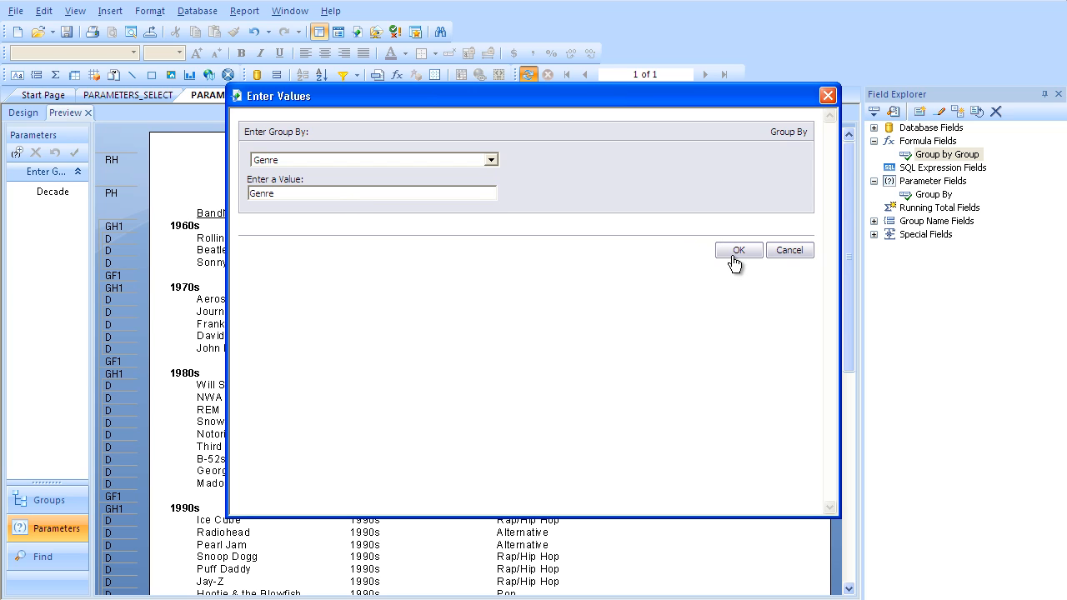